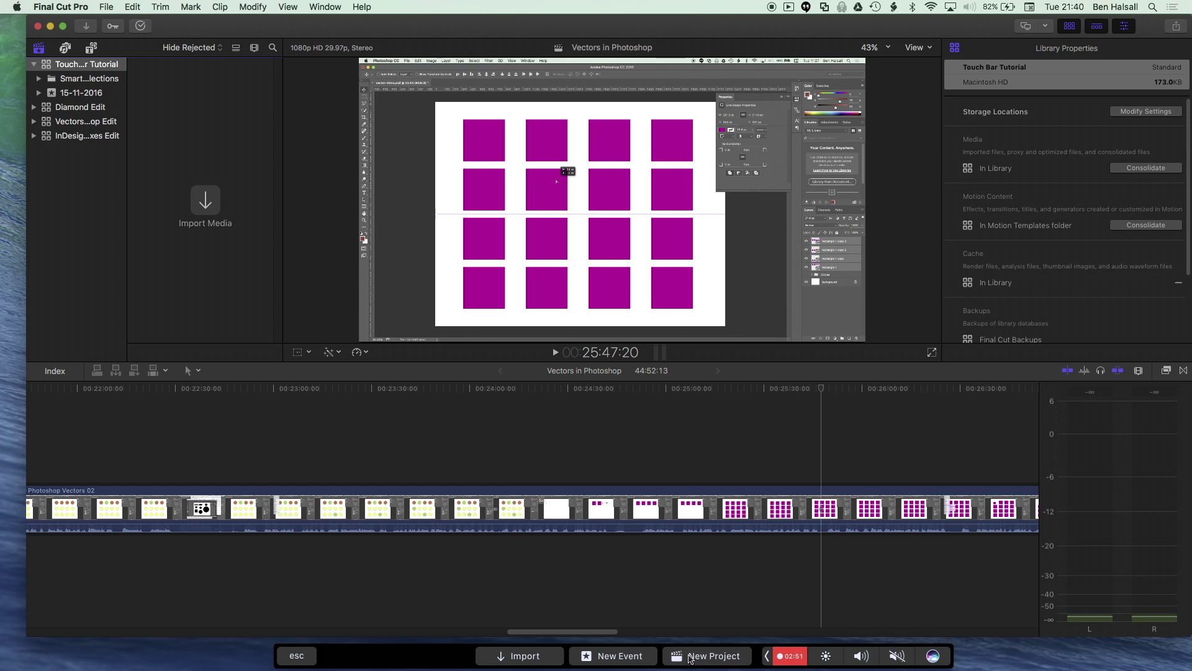
Open the Media Import window from the Touch Bar Import button.
click(538, 658)
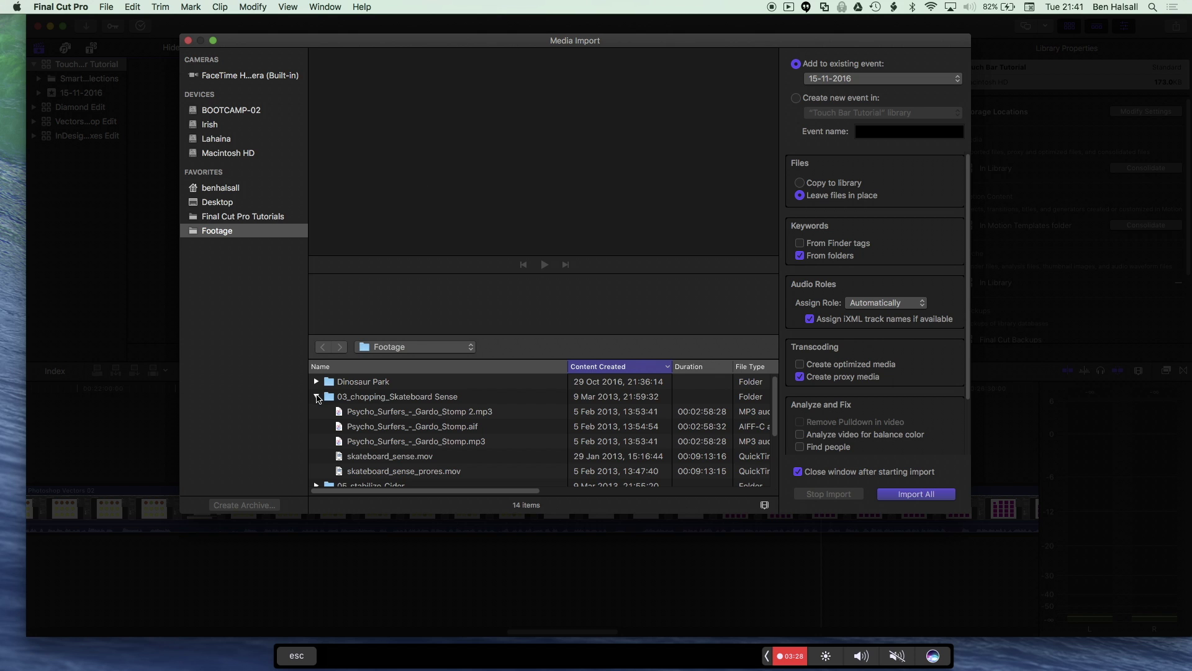
Collapse the skateboard folder, select Dinosaur Park's 161_0710 subfolder and import it into 15-11-2016.
click(317, 397)
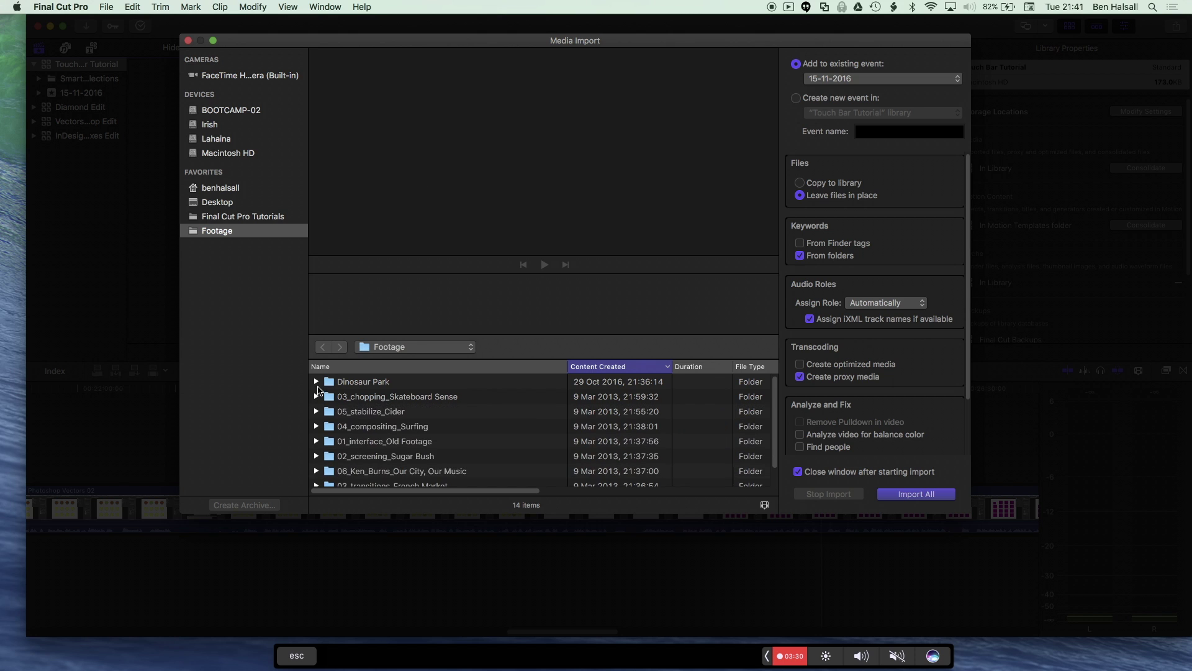
click(316, 381)
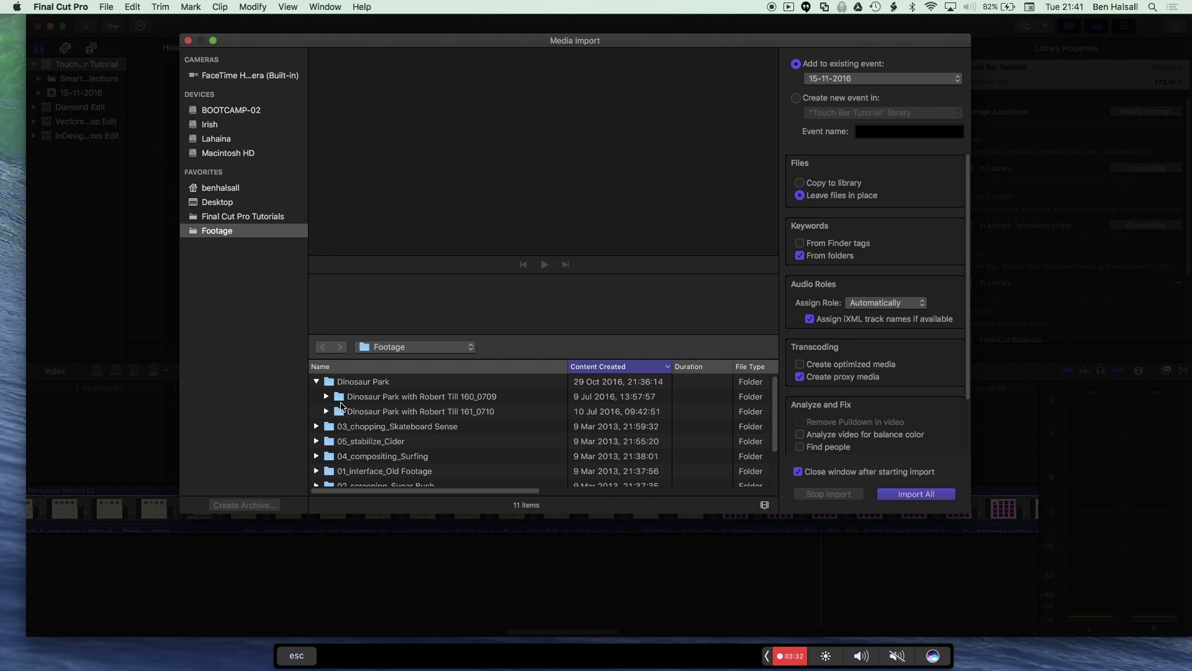
click(345, 412)
click(941, 495)
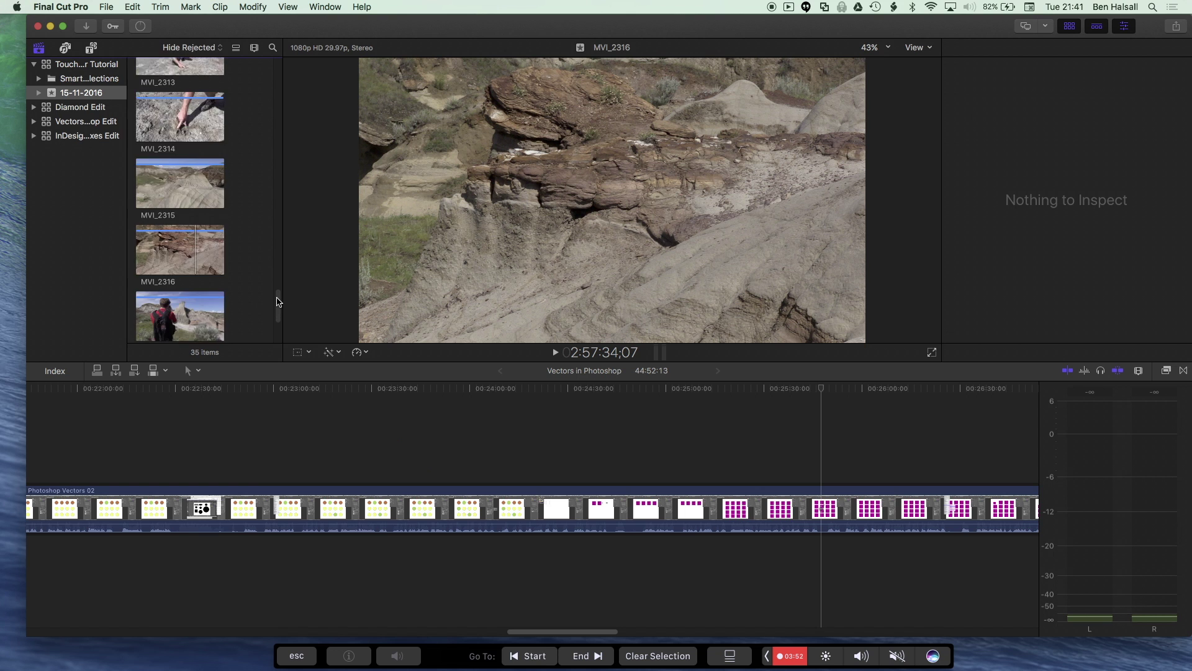
drag(278, 302, 285, 210)
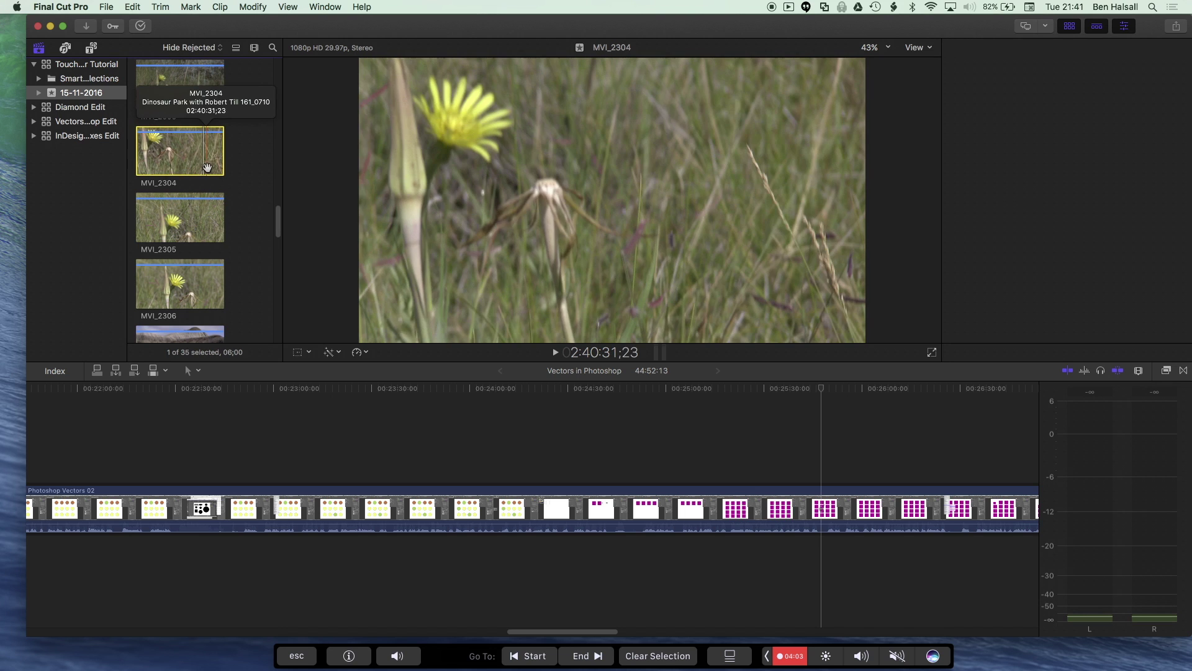
Preview MVI_2304, MVI_2305 and MVI_2306, jumping to MVI_2306's start and end, then deselect.
click(202, 166)
click(175, 224)
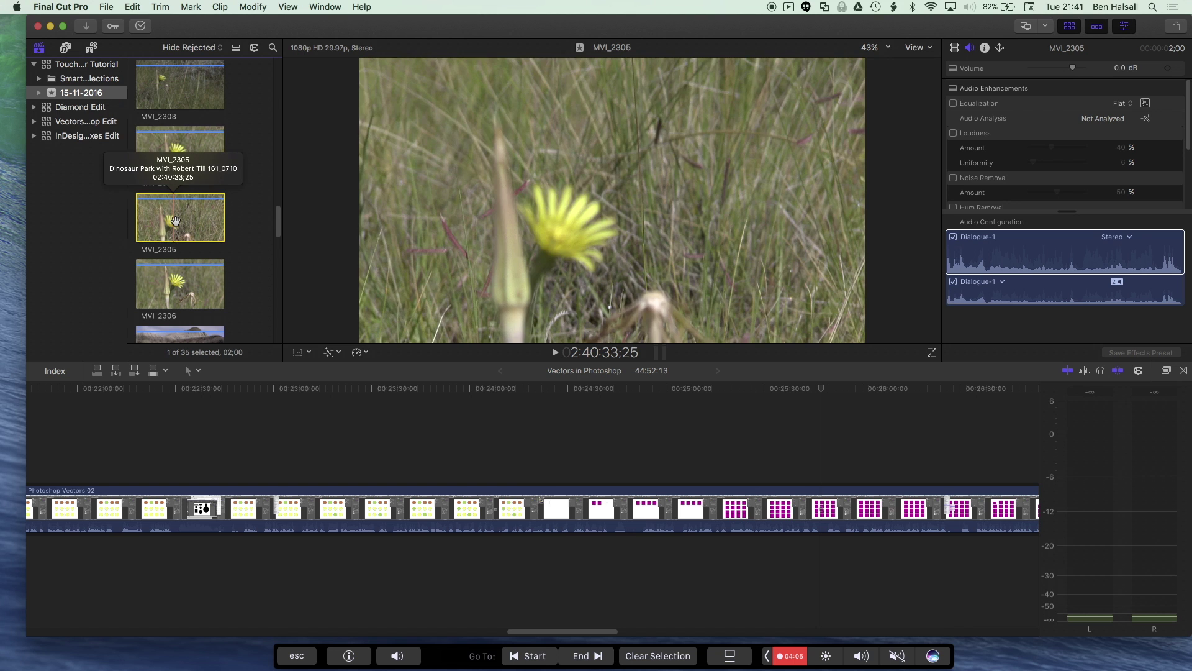
click(169, 284)
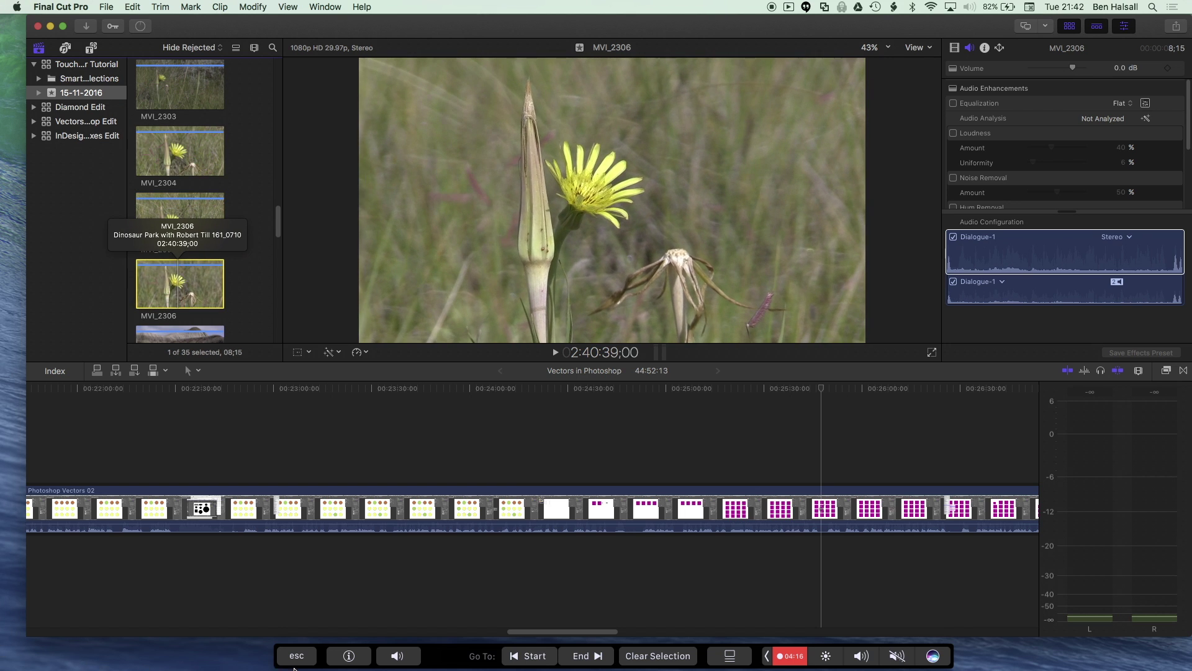
click(534, 655)
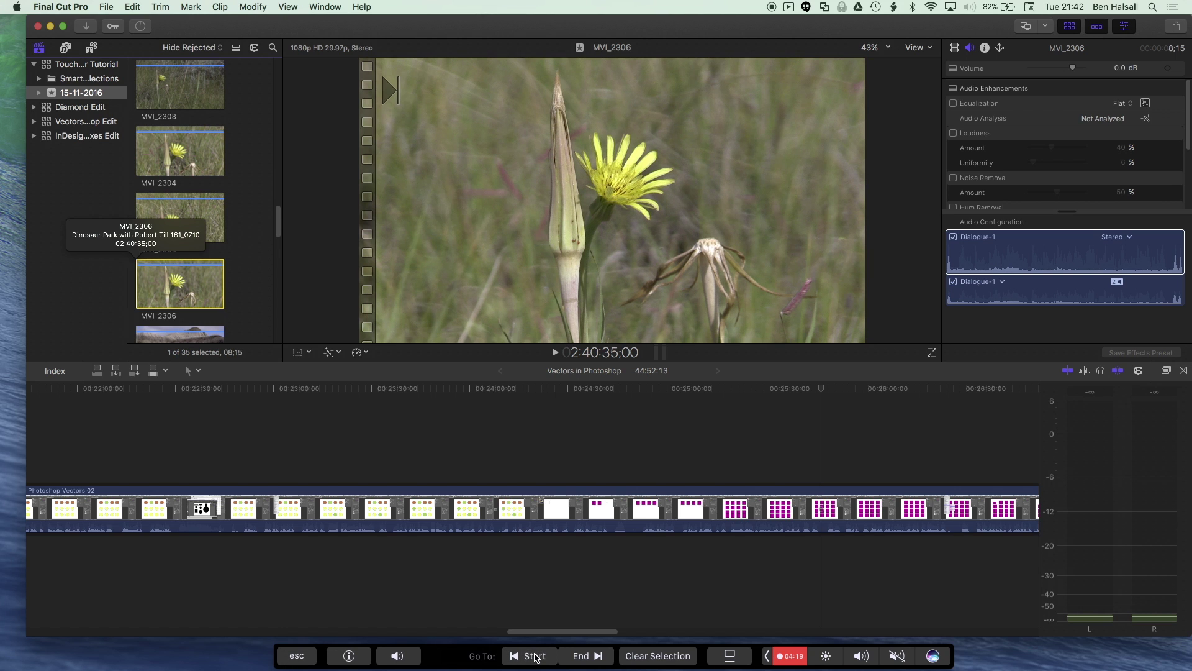
click(577, 656)
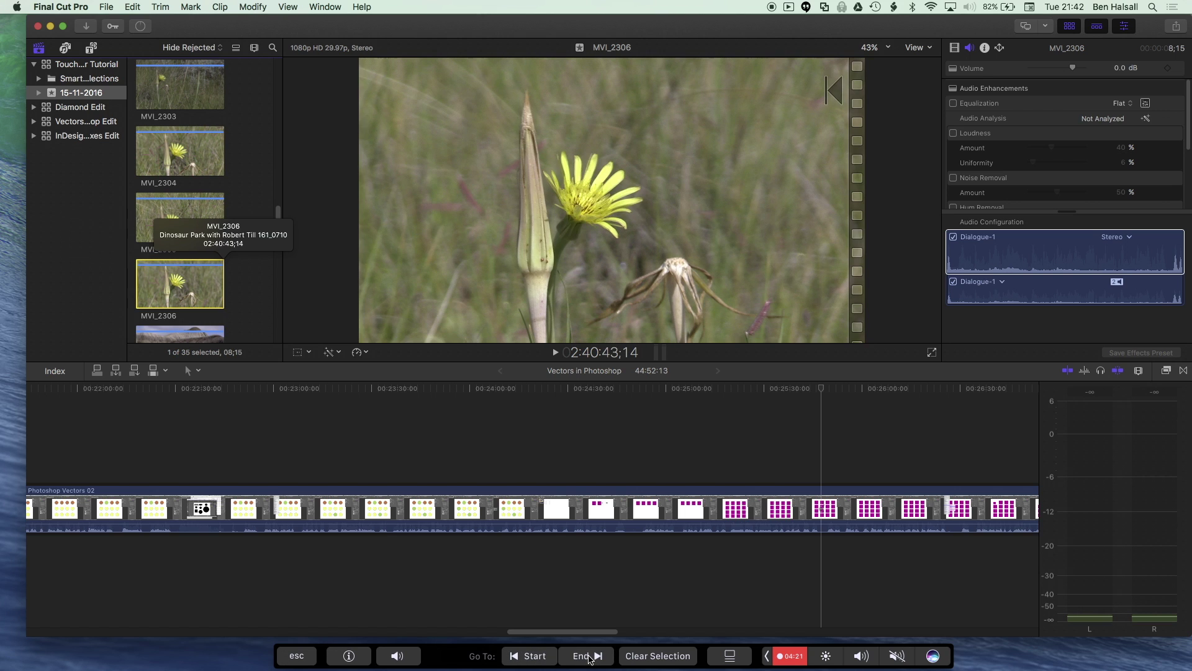
click(658, 655)
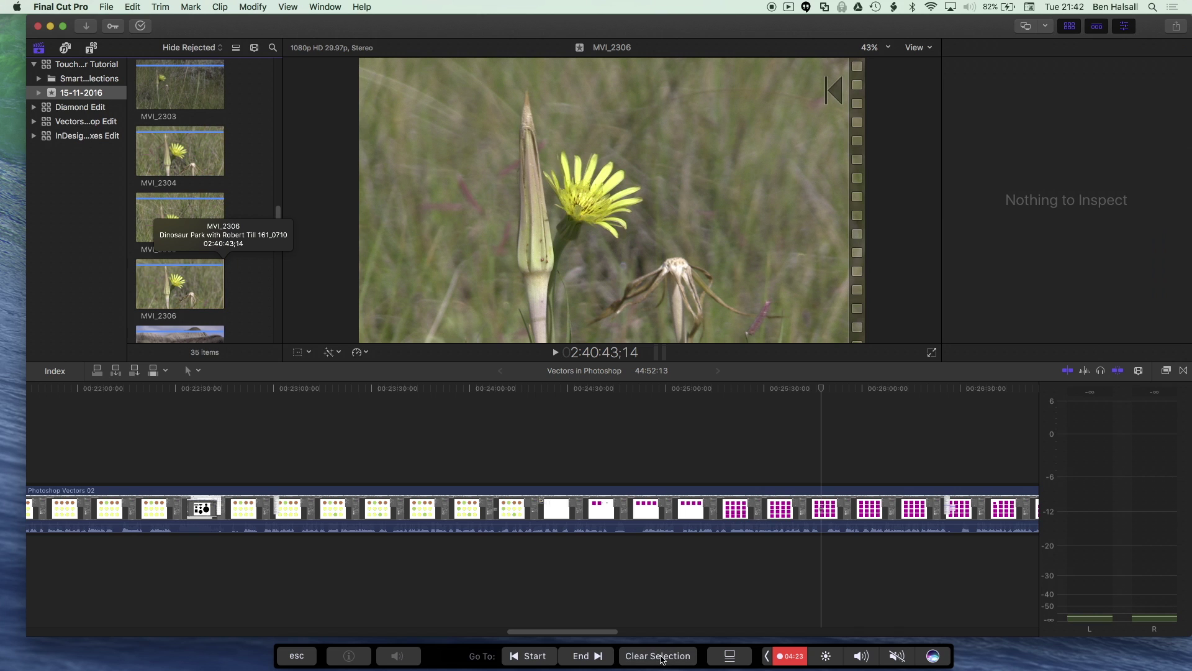
Toggle the browser between list view and filmstrip view several times.
click(731, 656)
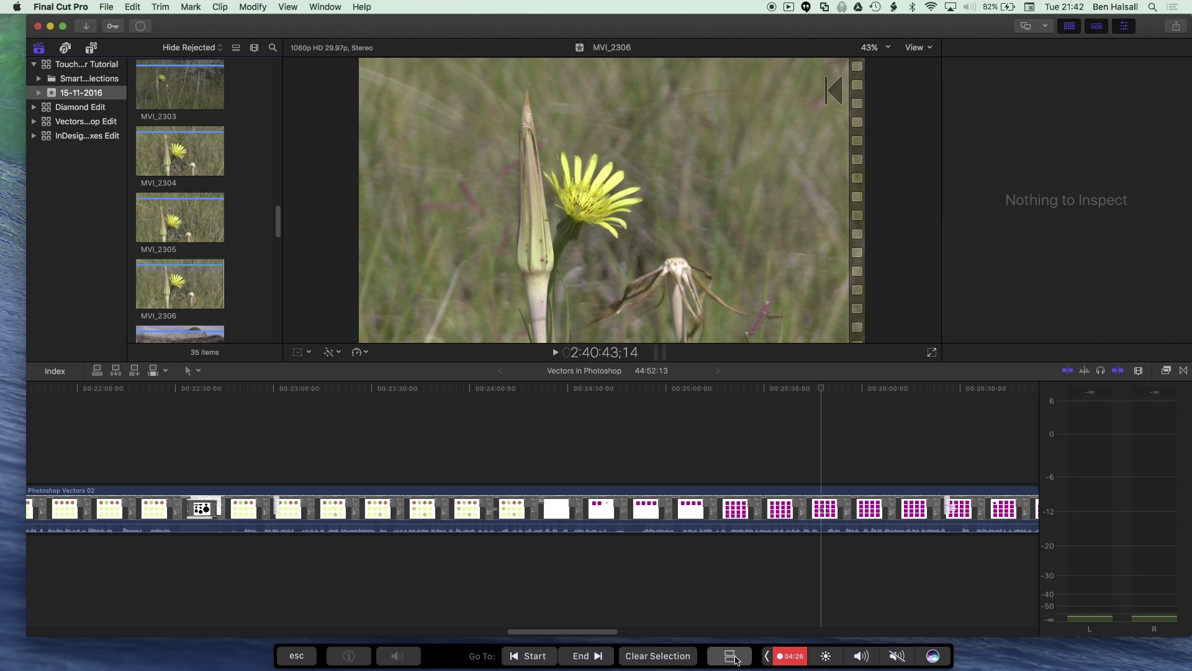
click(730, 655)
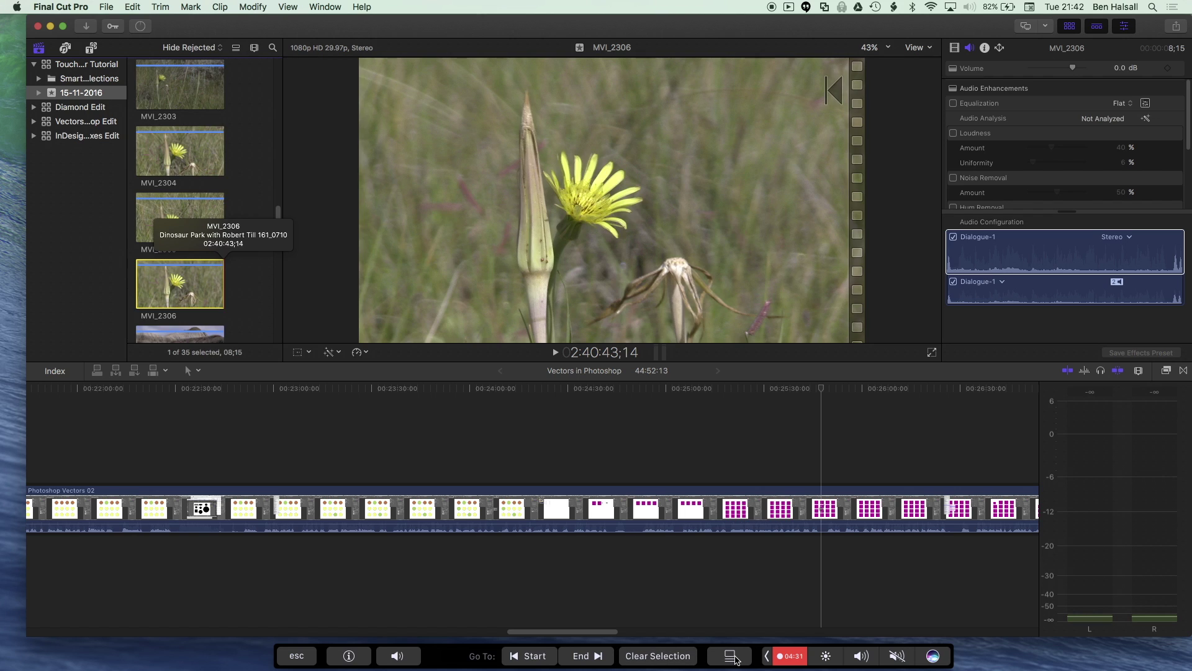
click(731, 656)
click(732, 656)
click(731, 656)
click(731, 656)
Lower MVI_2306's volume and turn on Waveforms in the clip appearance options.
click(397, 655)
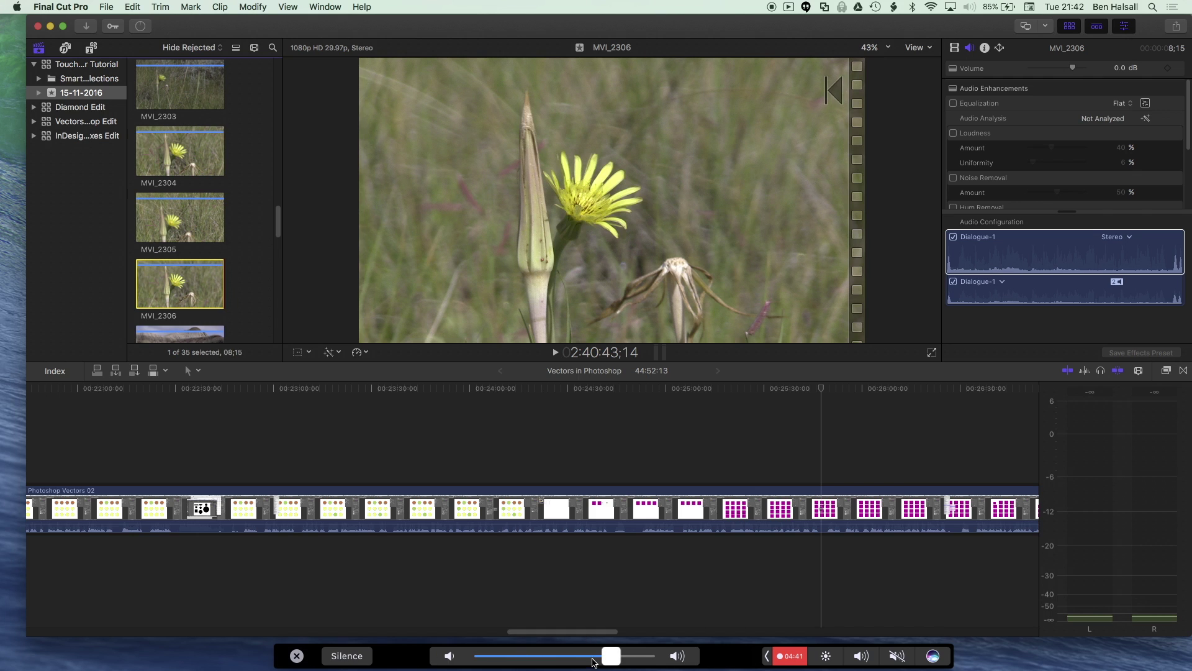
mouse_move(611, 656)
mouse_down()
mouse_move(540, 657)
mouse_move(605, 656)
mouse_up()
click(254, 47)
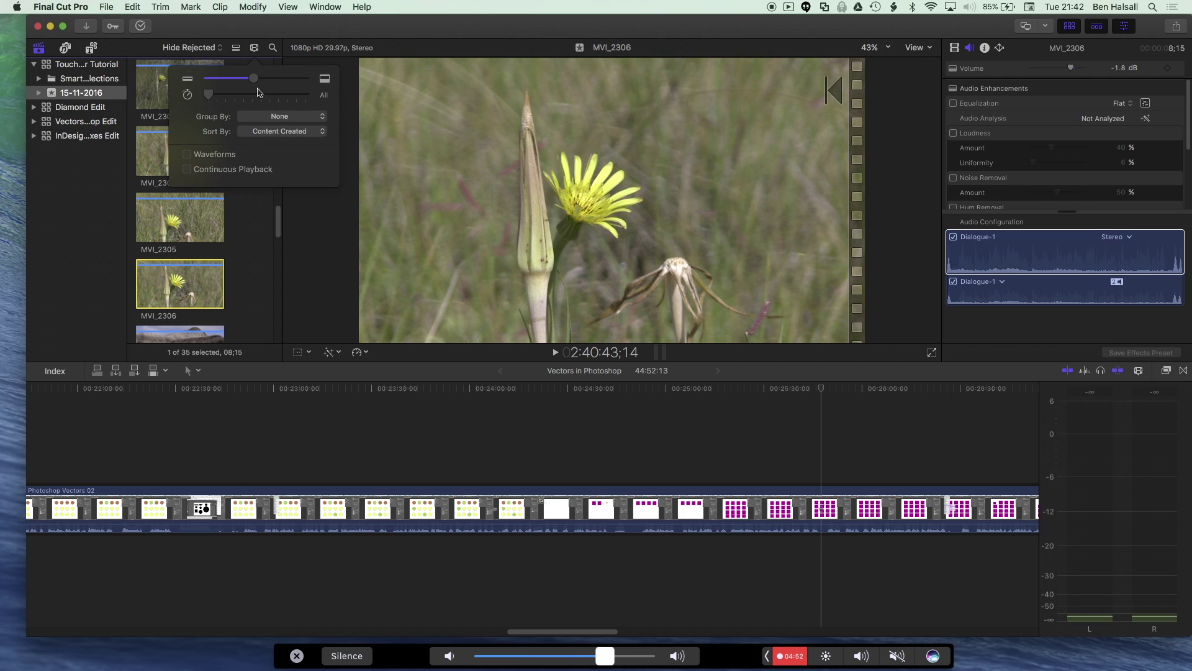
click(187, 155)
click(198, 273)
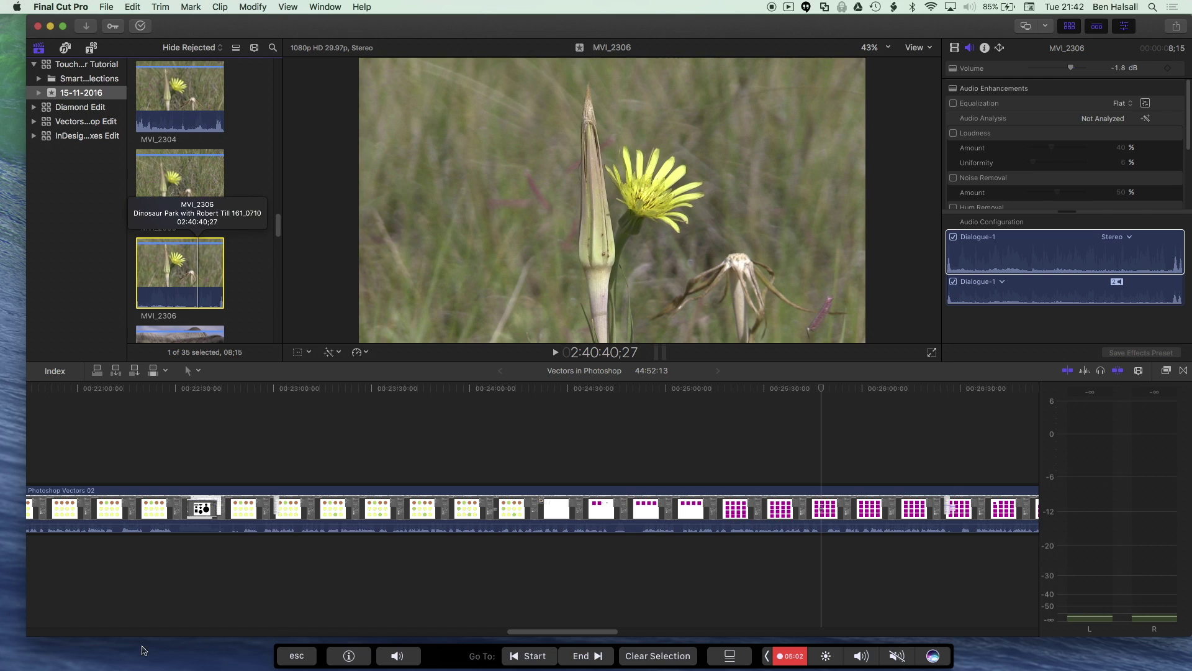
Adjust MVI_2306's volume, silence it, then bring it back up to -4.1 dB.
click(398, 655)
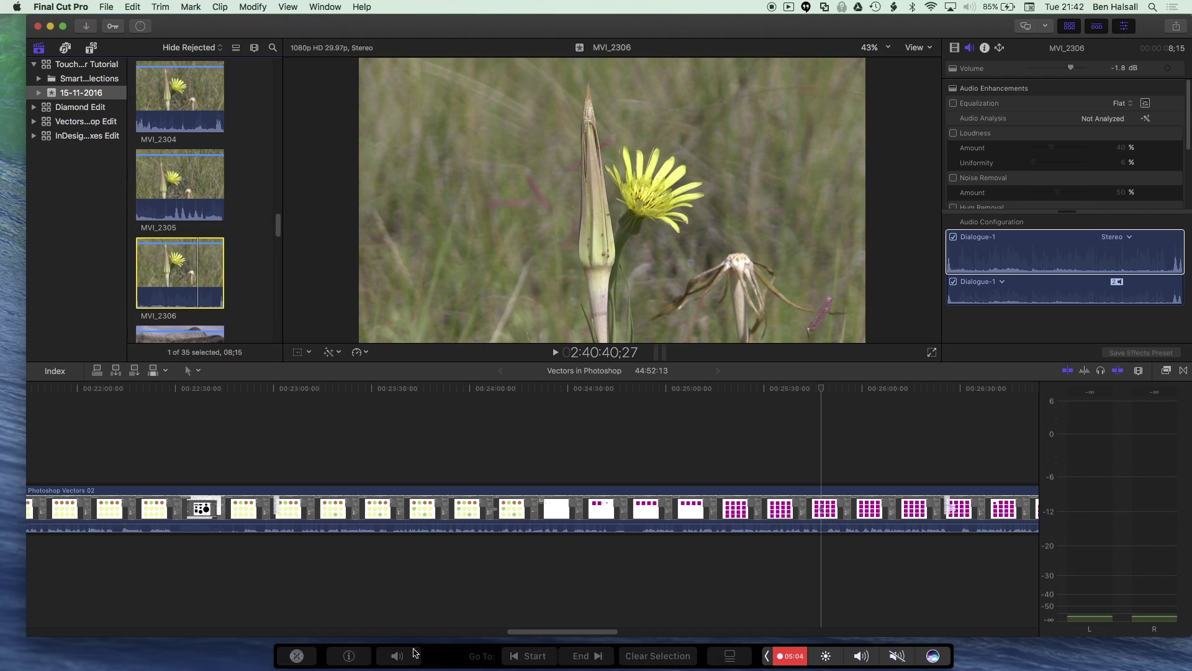
drag(609, 660, 645, 660)
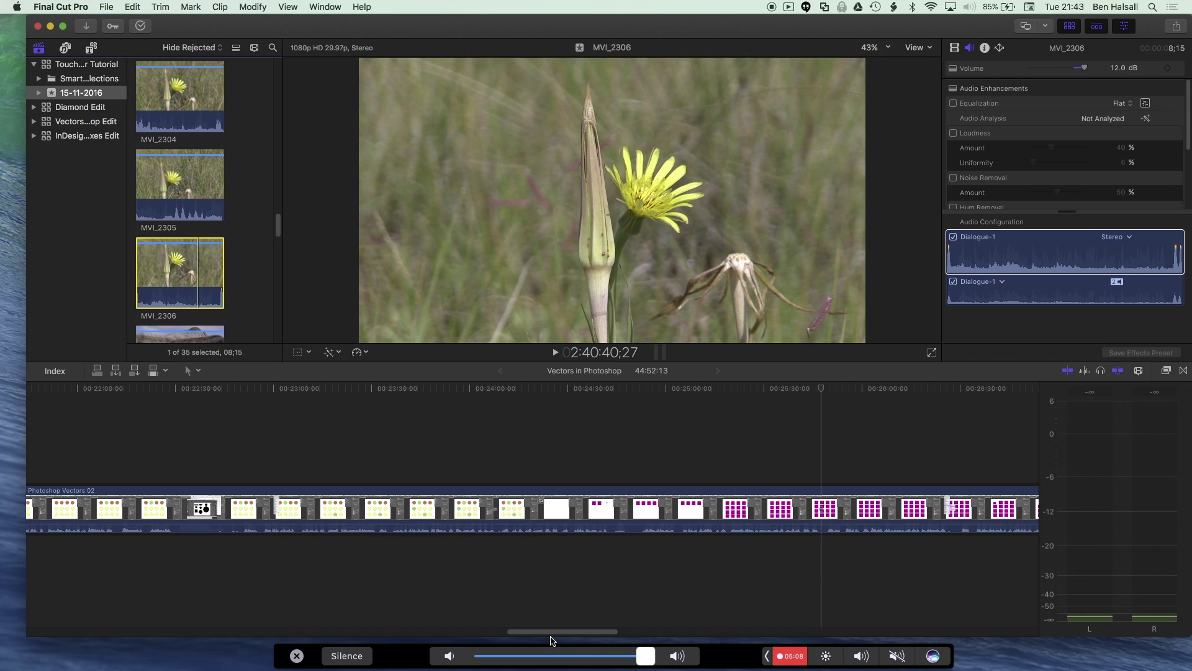
click(347, 656)
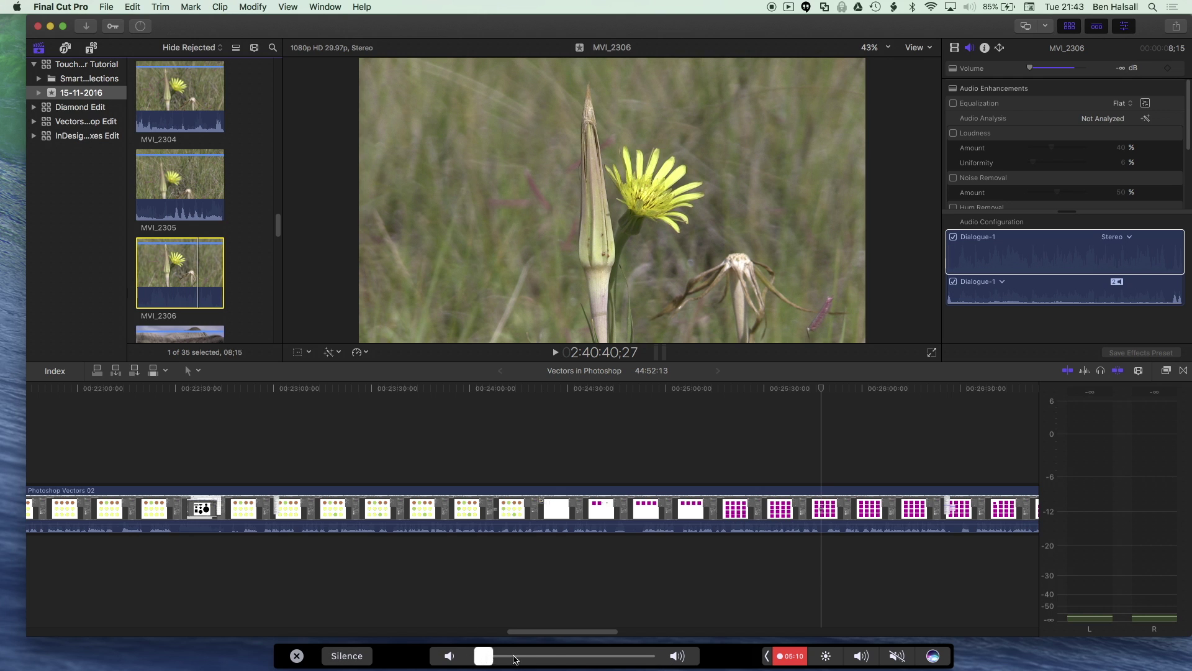
mouse_move(514, 659)
mouse_down()
mouse_move(647, 660)
mouse_move(465, 663)
mouse_move(503, 664)
mouse_up()
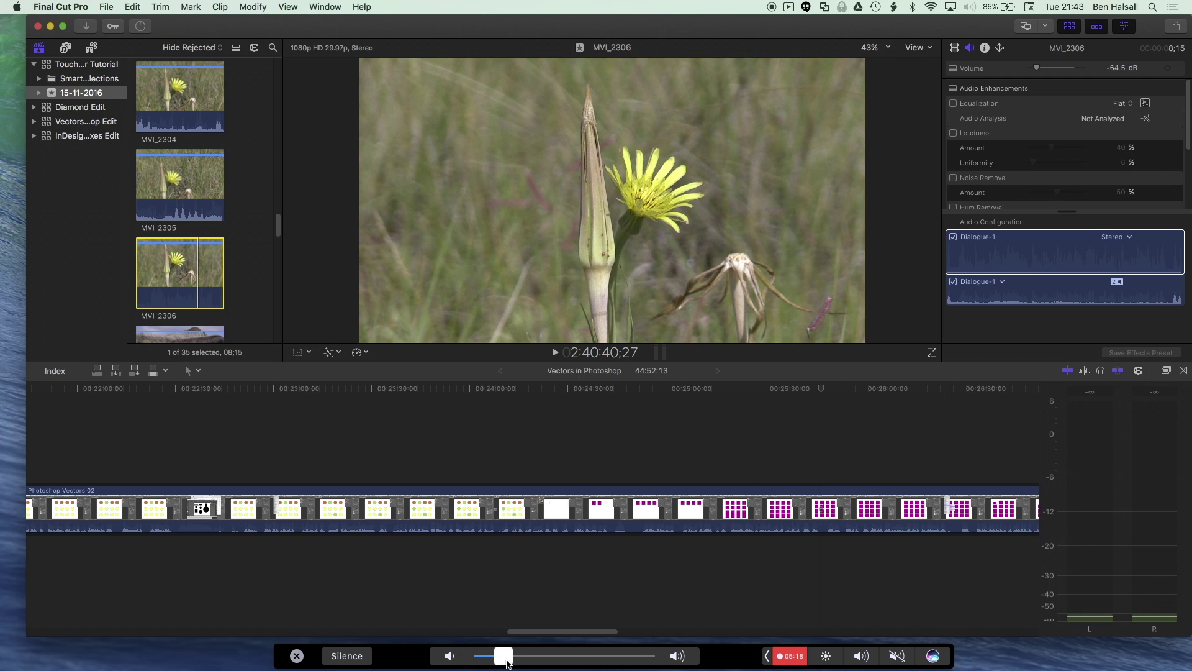
drag(503, 662, 598, 662)
click(297, 656)
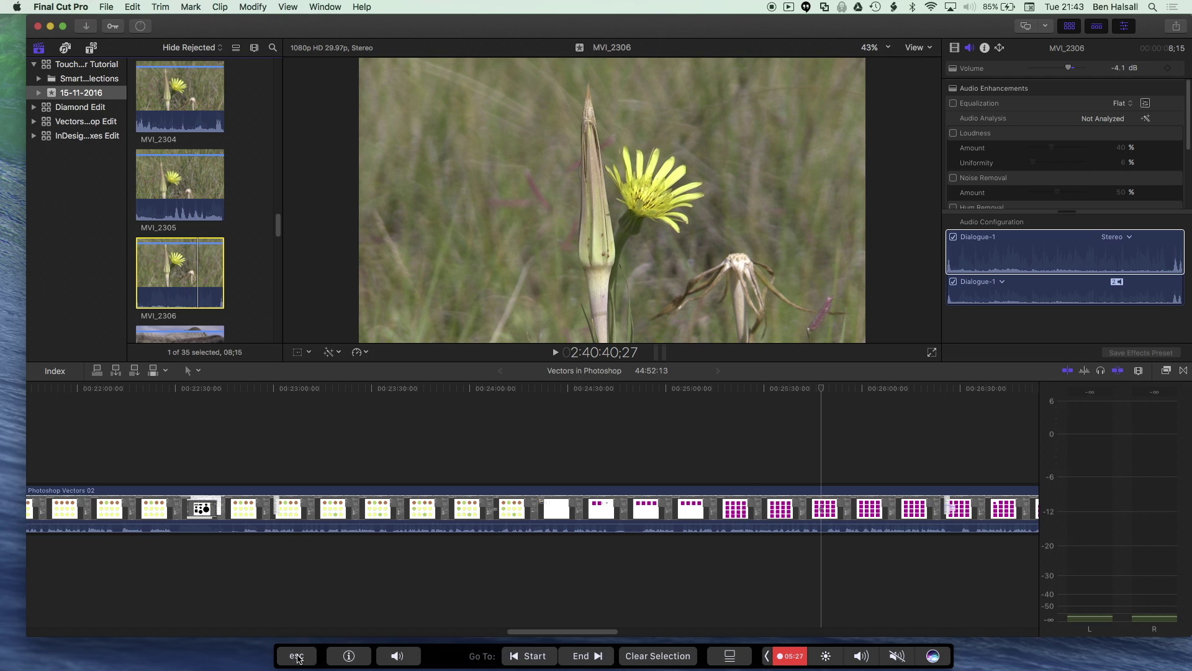
click(349, 657)
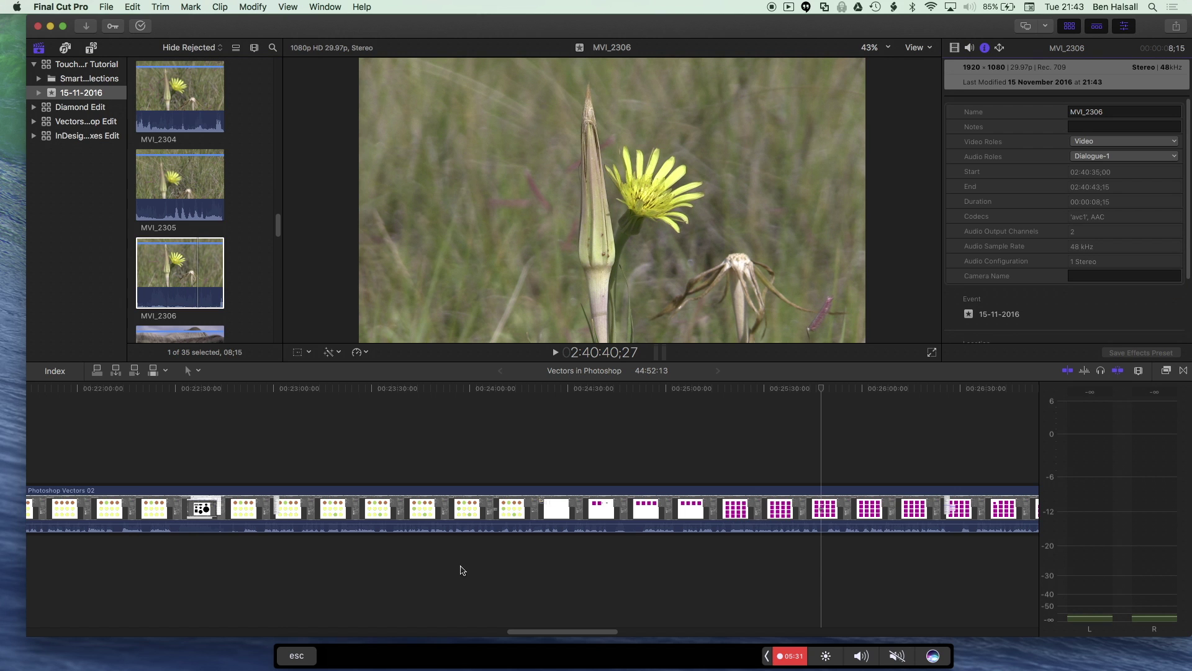
Review MVI_2306's clip info, flip between its start and end frames, then clear the selection.
click(355, 663)
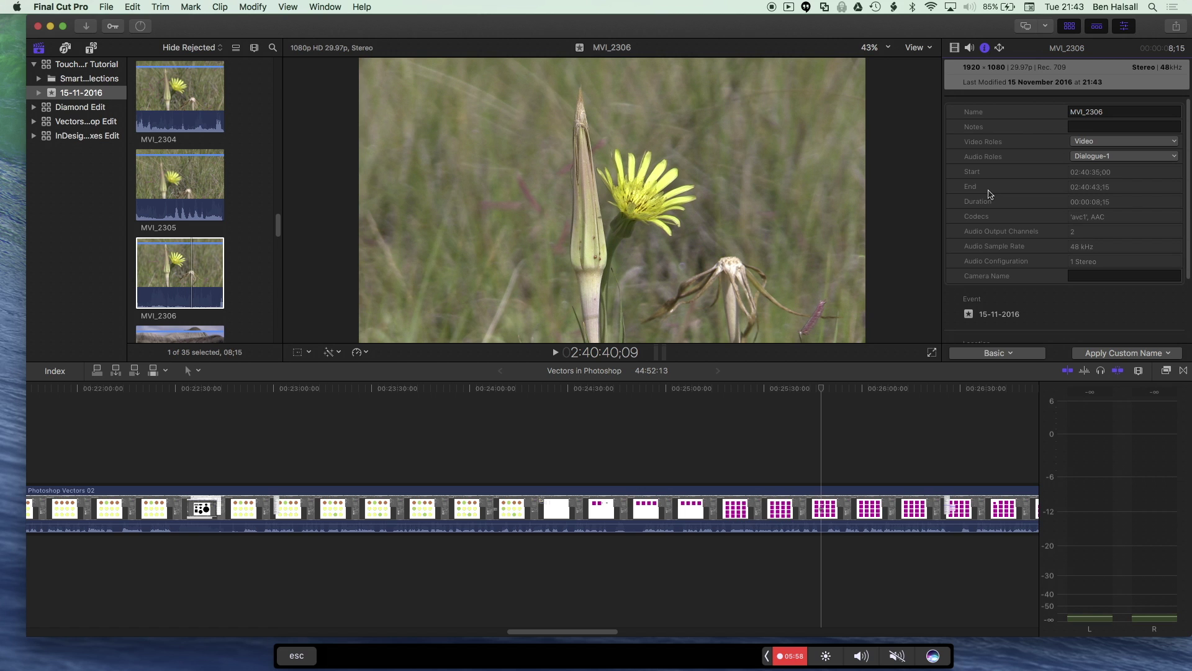
click(181, 274)
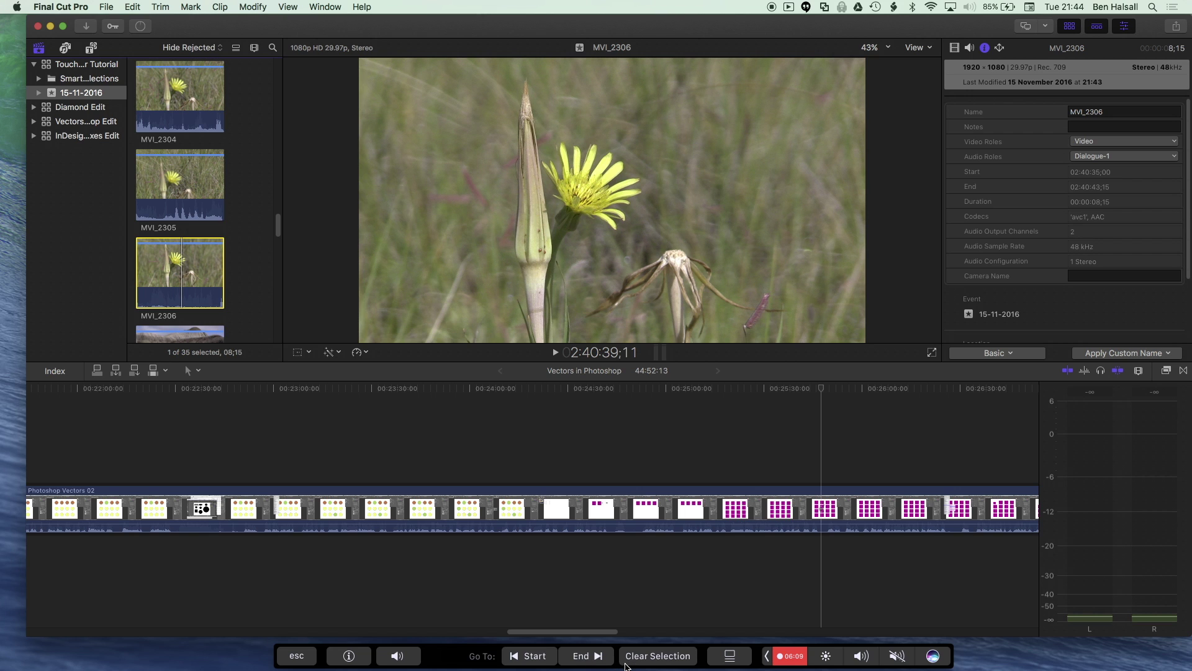
click(580, 656)
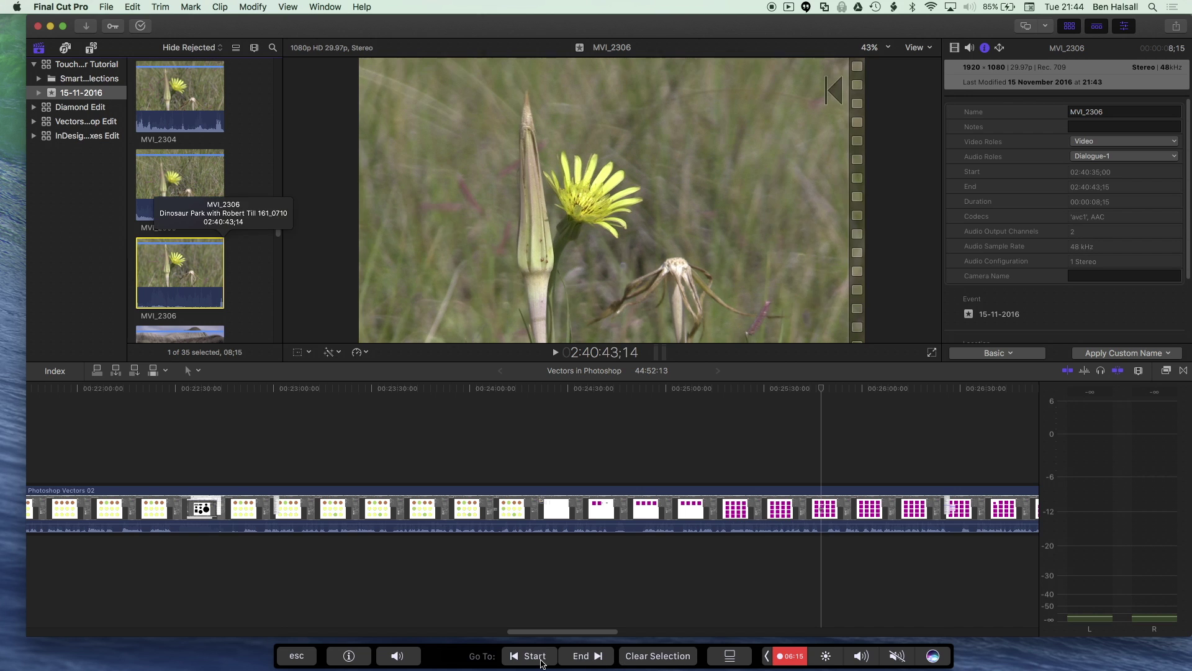
click(530, 656)
click(580, 656)
click(531, 655)
click(581, 657)
click(534, 657)
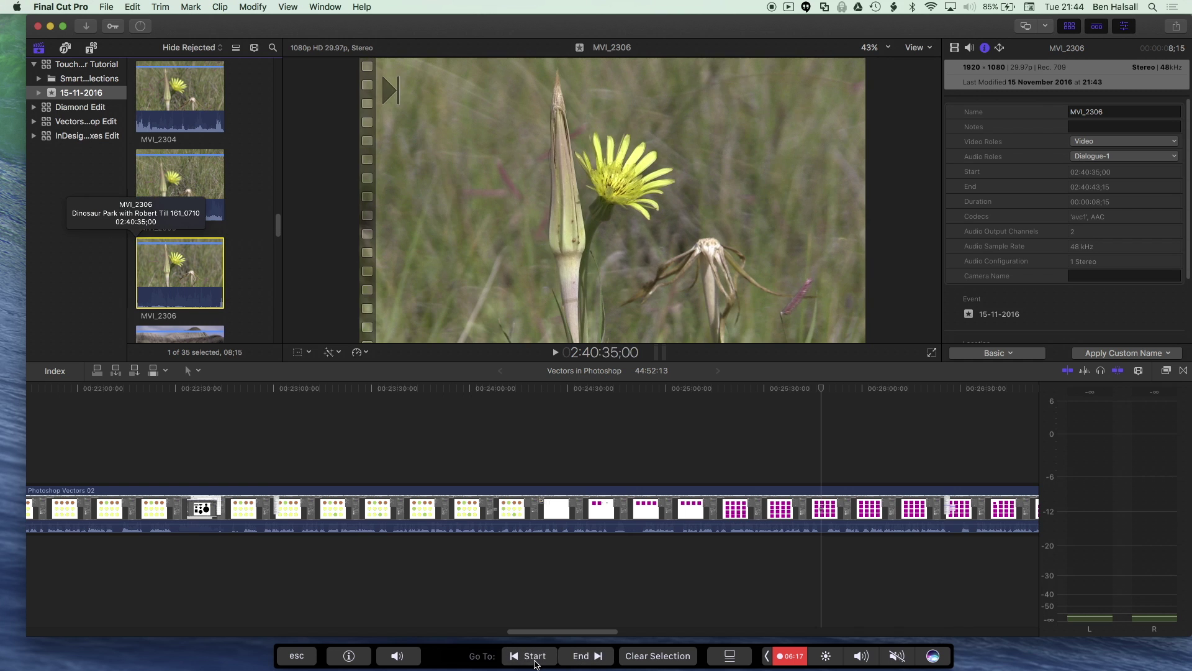
click(643, 657)
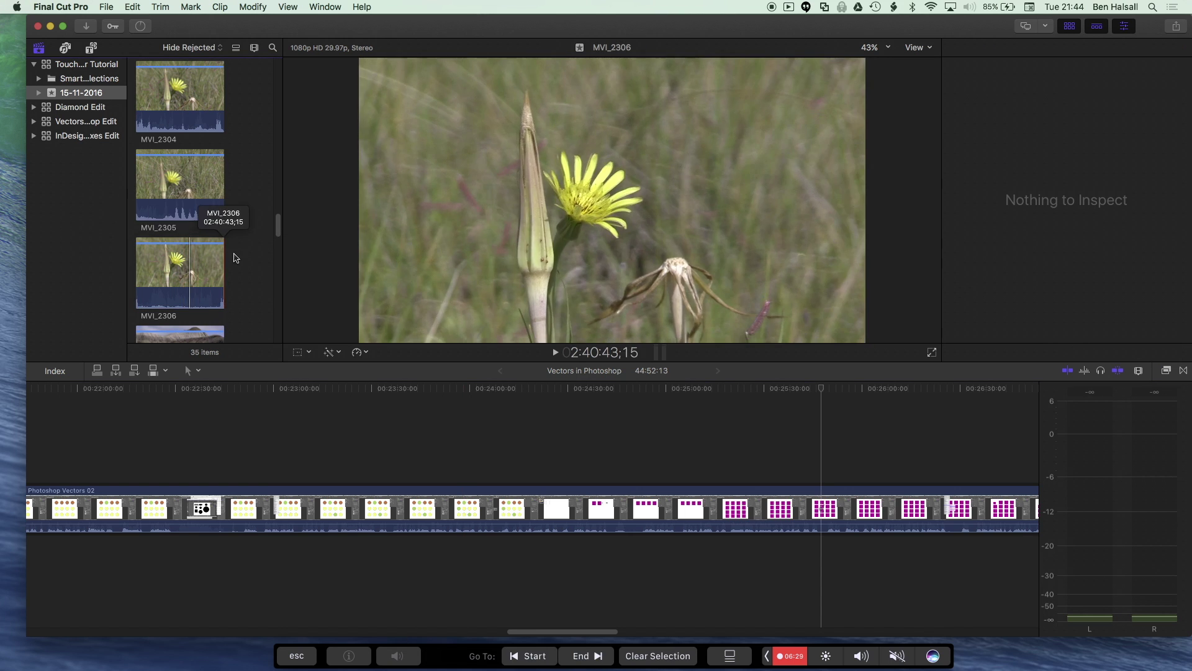
Create a new project named 'Touchbar Demo' in the Touch Bar Tutorial library.
click(62, 66)
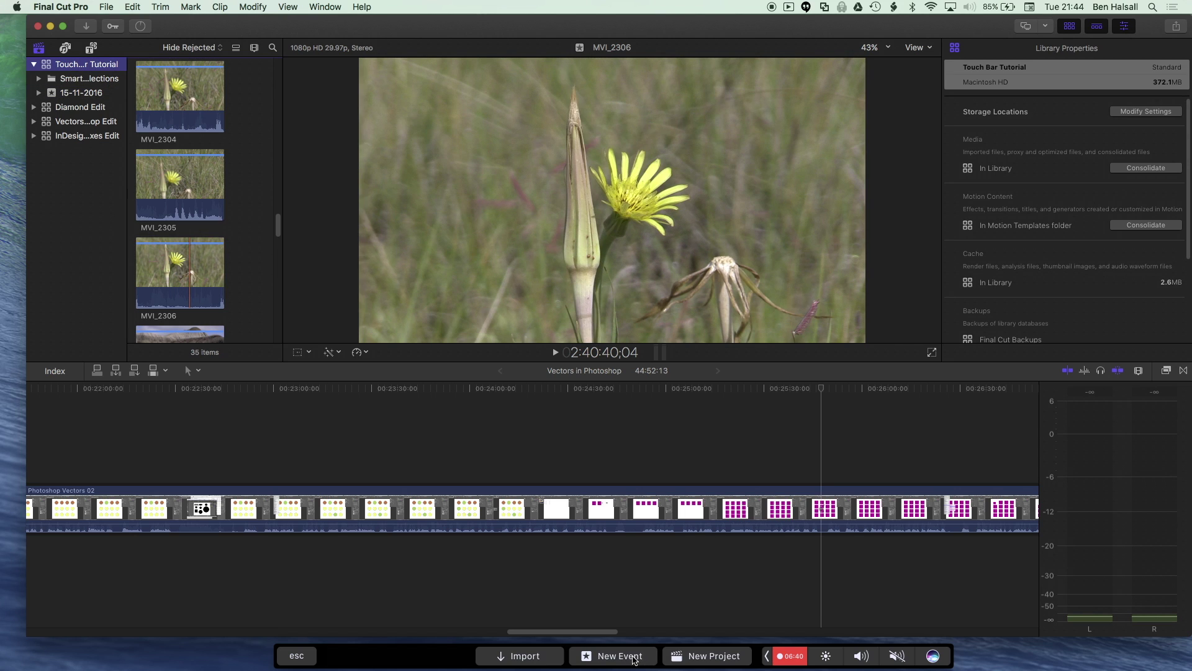
click(696, 656)
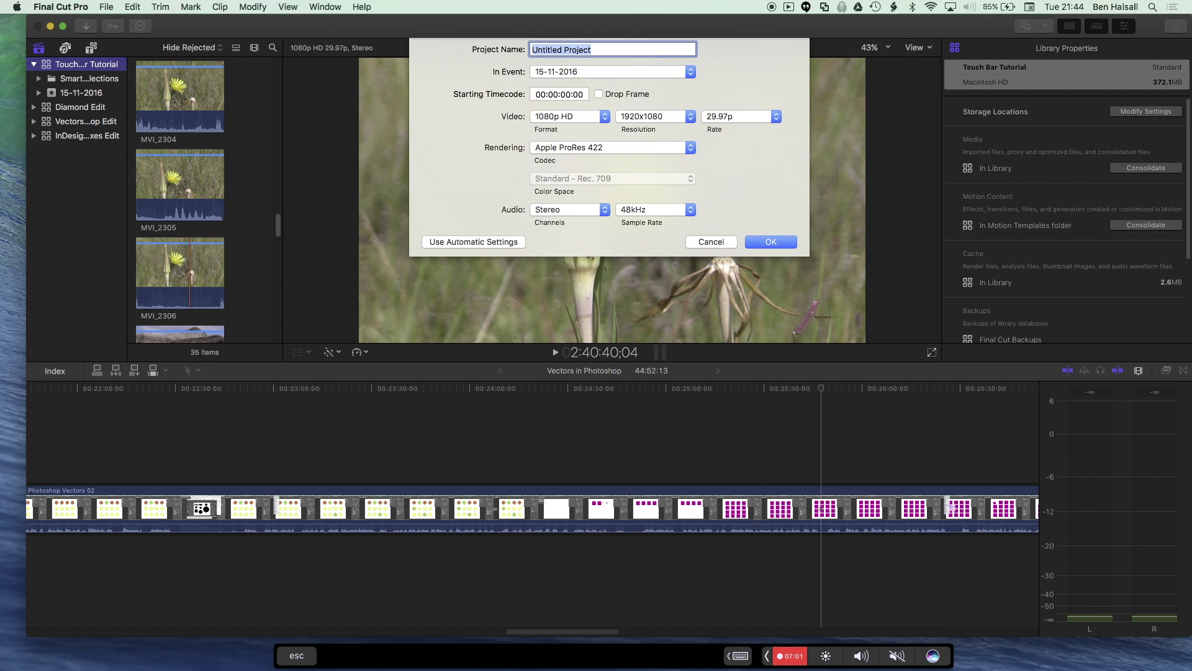
text(Touchbar D)
text(emo)
key(Return)
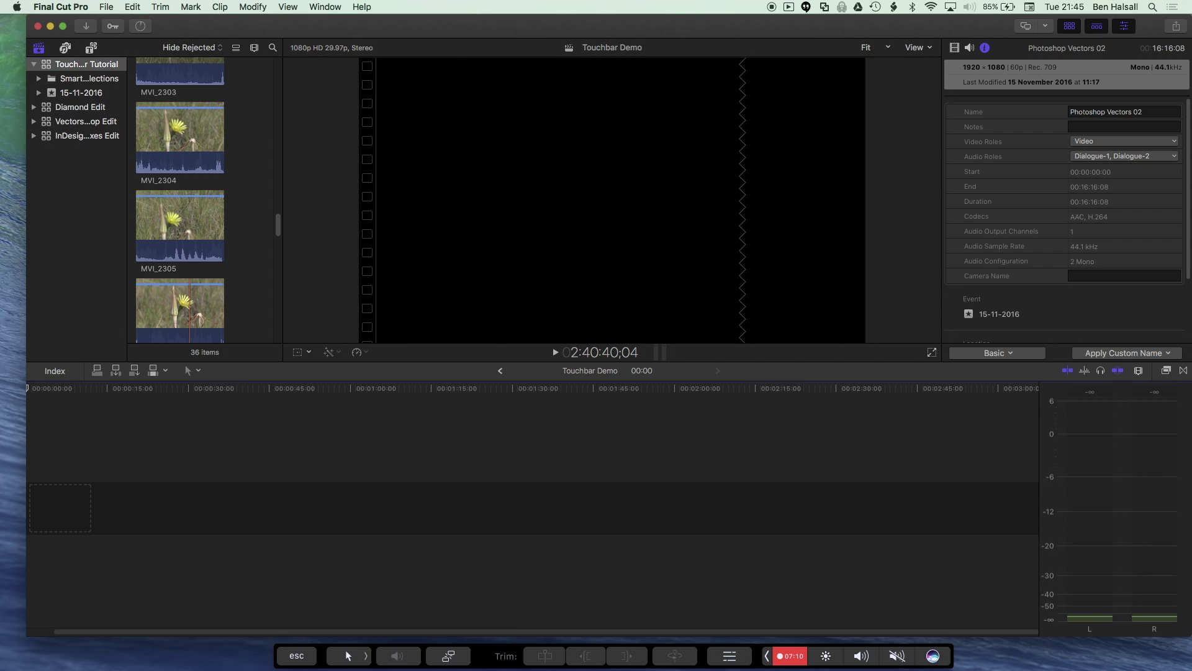
Add MVI_2305 and then MVI_2298 to the Touchbar Demo timeline.
click(187, 220)
key(cmd+4)
drag(188, 220, 32, 509)
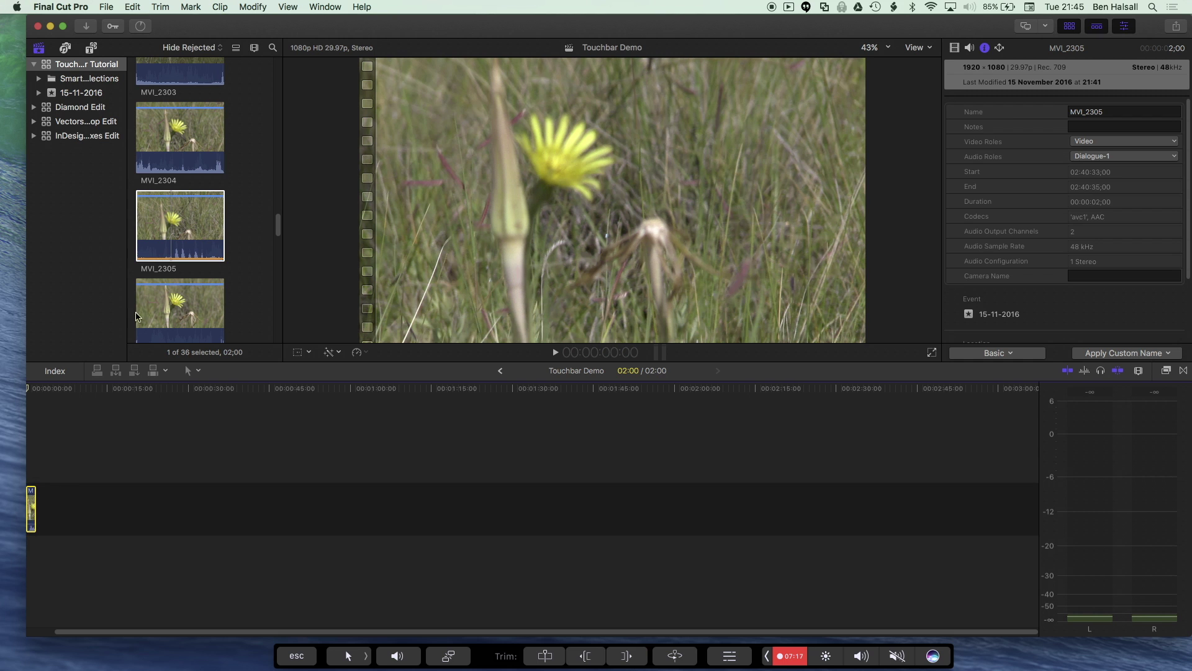
drag(277, 230, 278, 173)
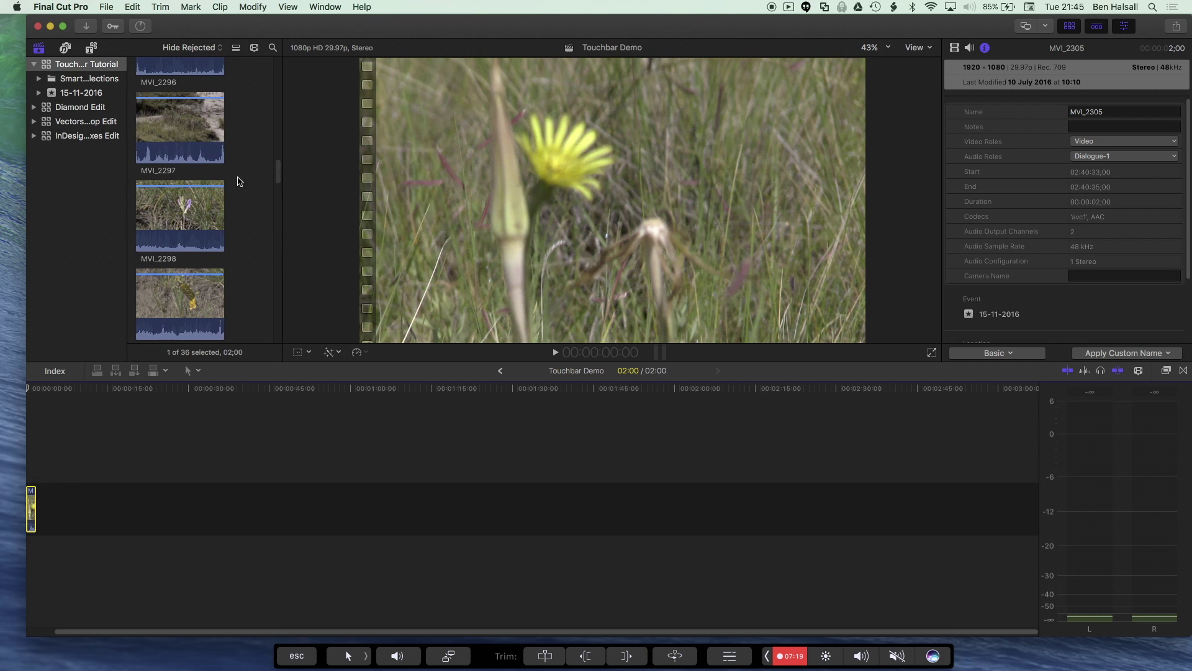
click(181, 207)
drag(181, 207, 66, 506)
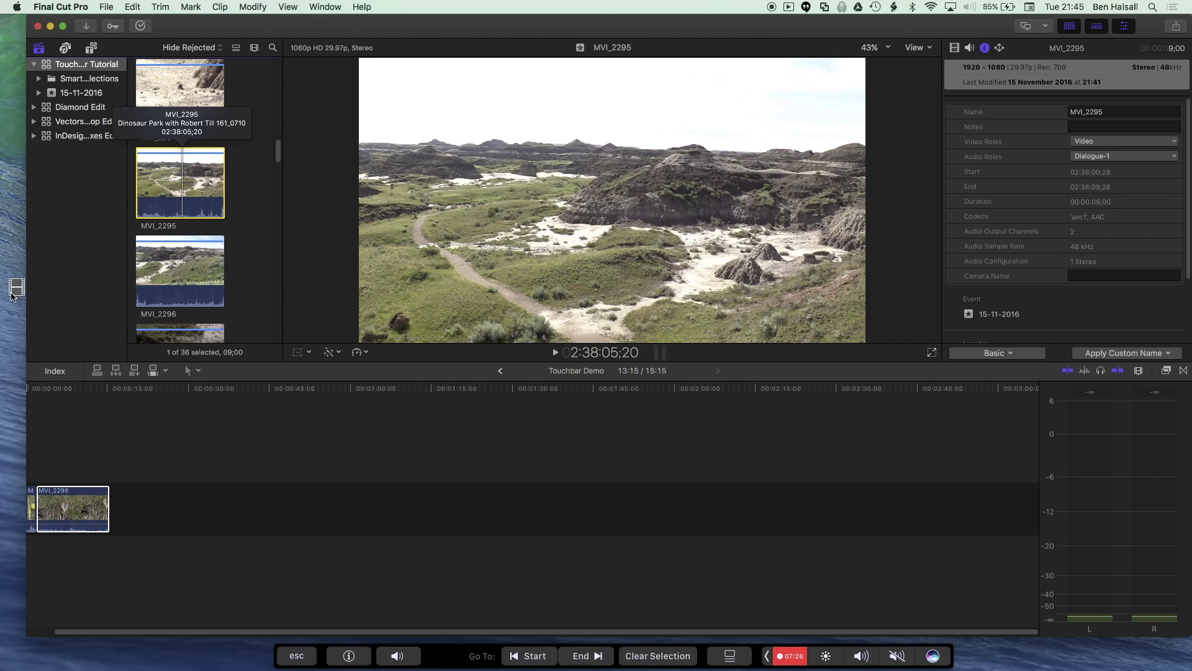
Add MVI_2295 and MVI_2289, then move MVI_2289 to the start of the timeline.
drag(12, 291, 133, 506)
scroll(180, 186, up, 5)
drag(181, 103, 211, 506)
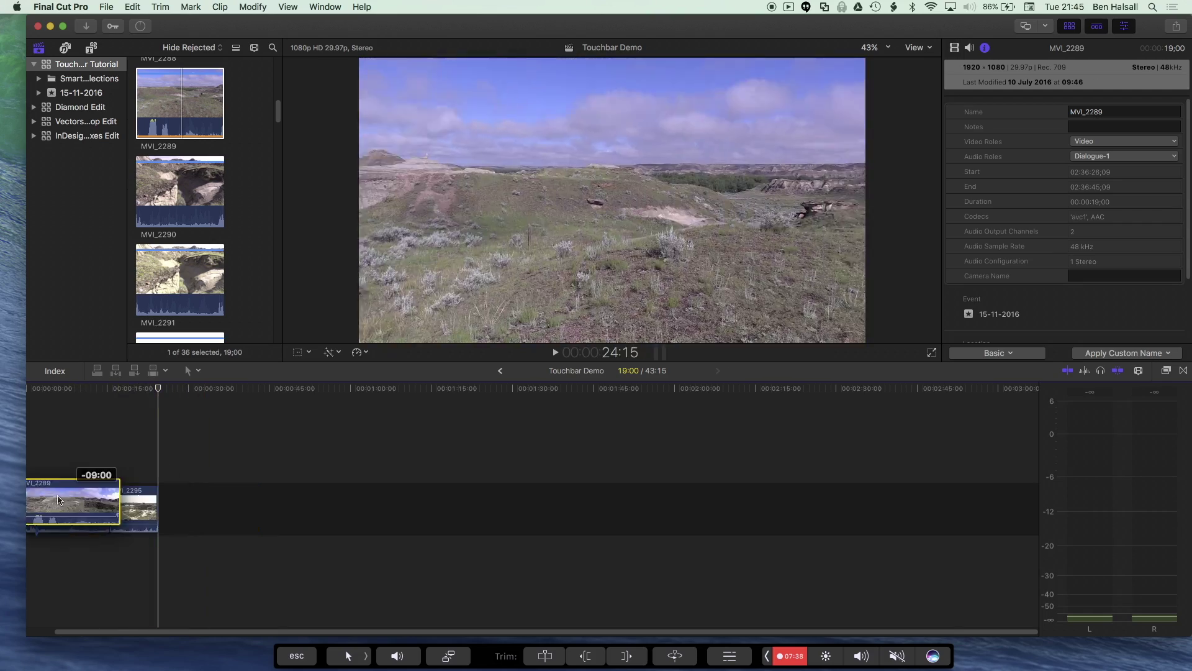
drag(118, 632, 91, 632)
drag(213, 522, 81, 515)
click(187, 391)
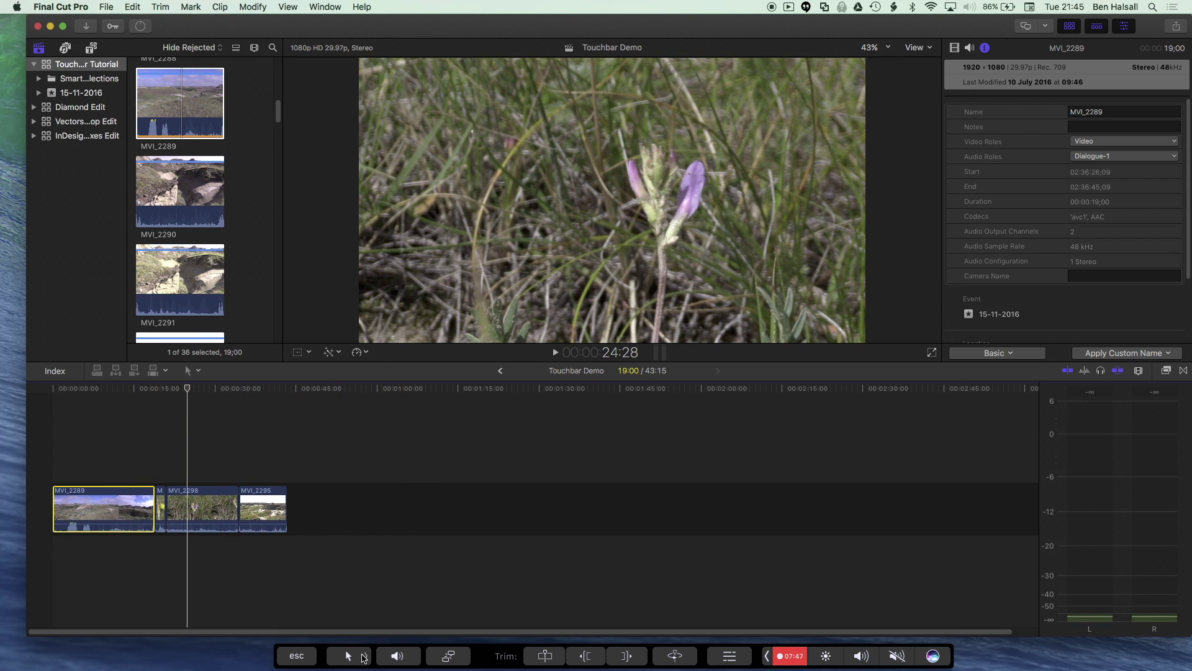
click(362, 658)
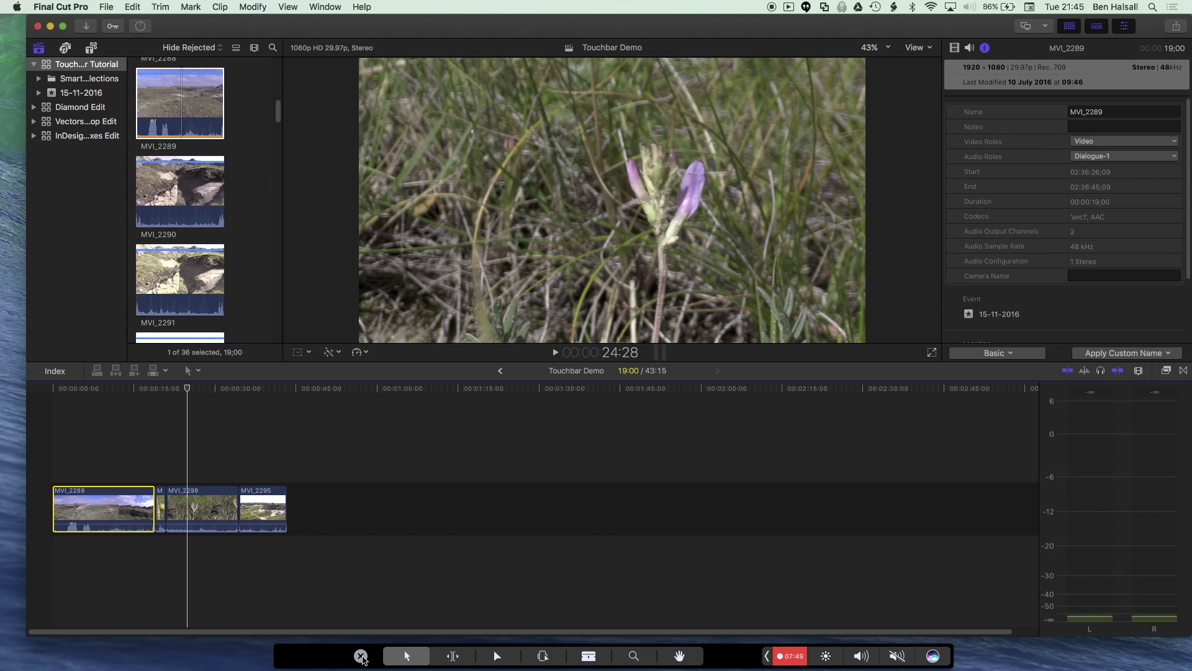
click(453, 659)
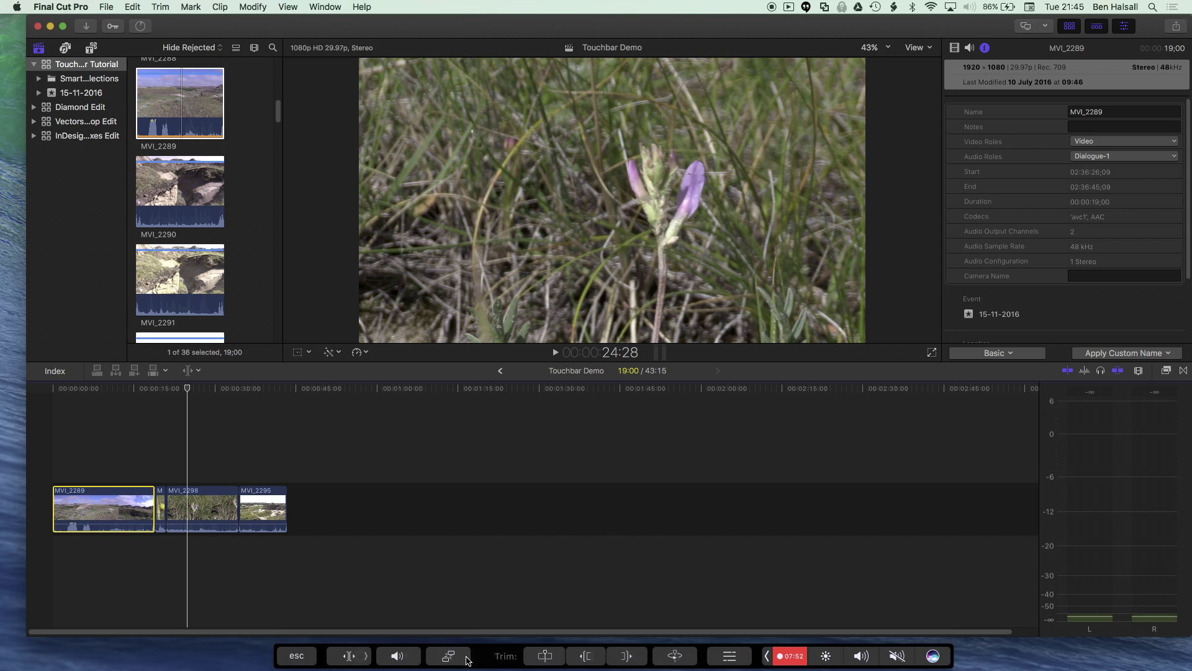
click(415, 659)
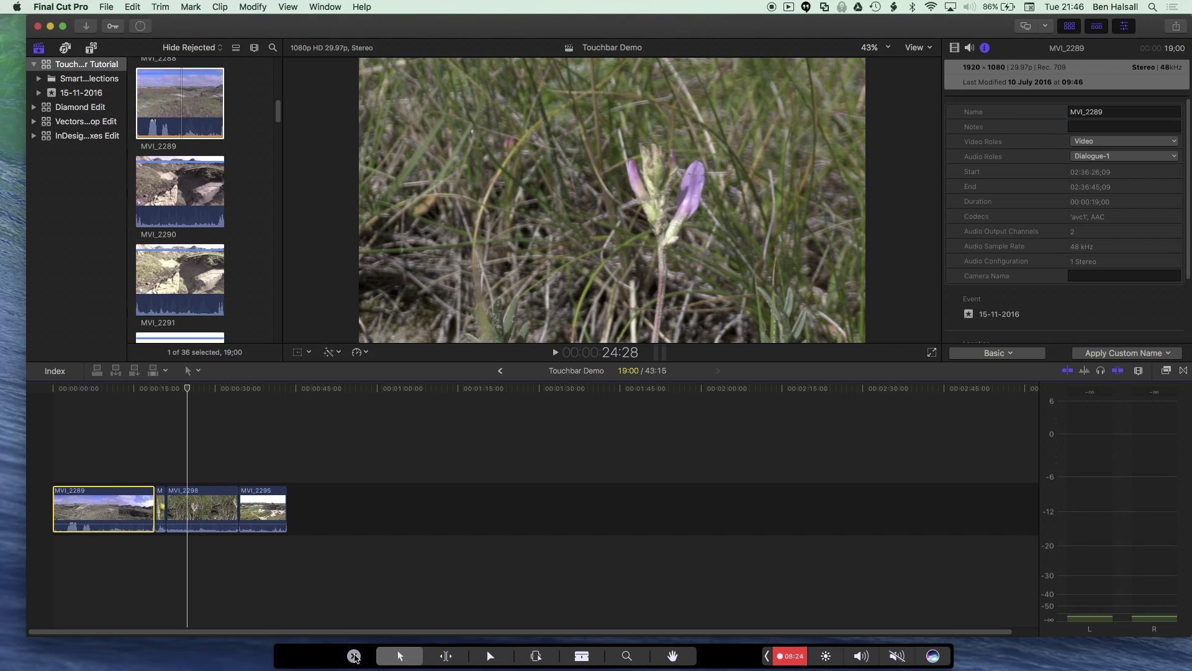
click(354, 655)
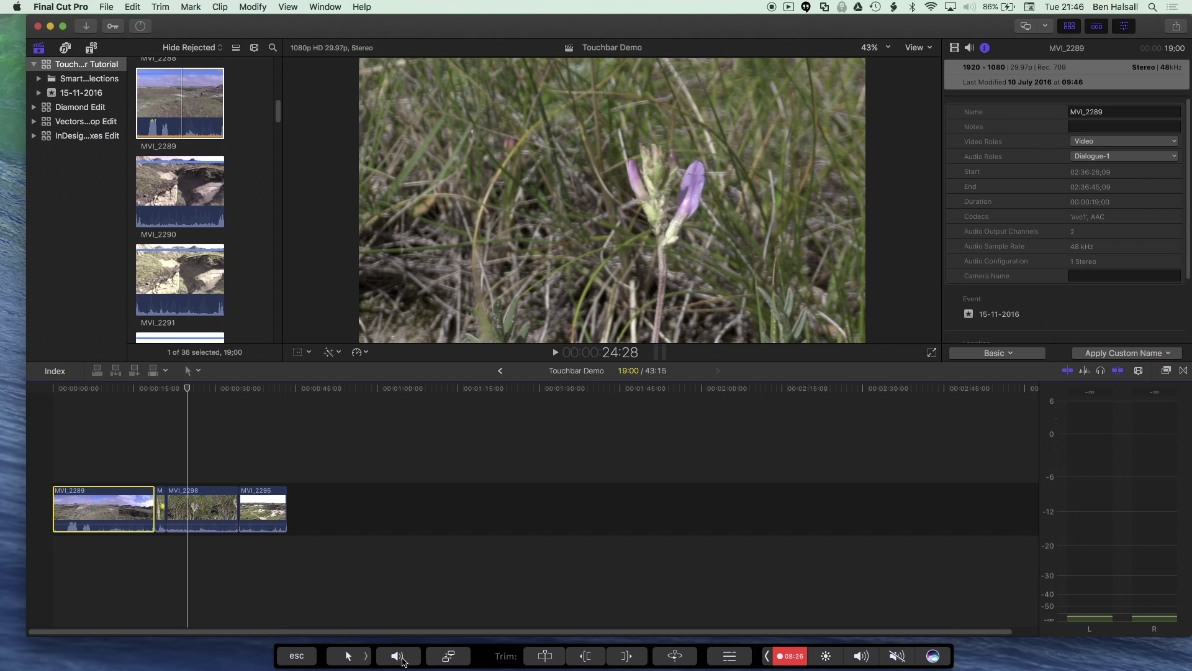
On MVI_2289, silence the audio, raise the volume back up and apply audio fades.
click(398, 656)
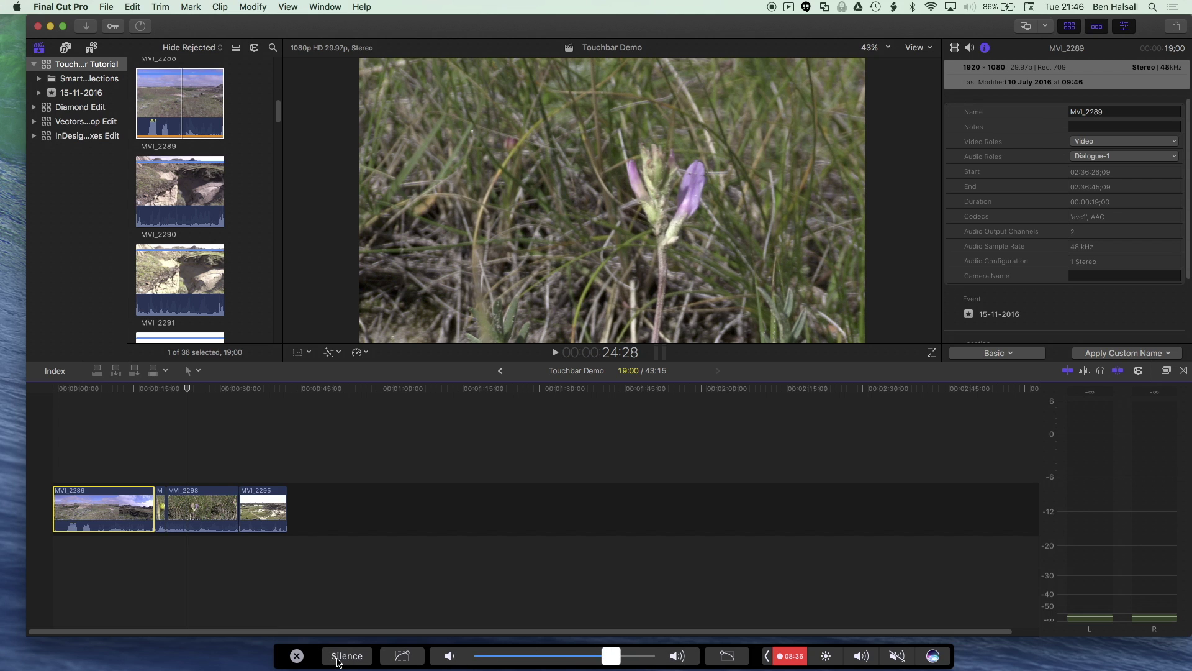
click(340, 660)
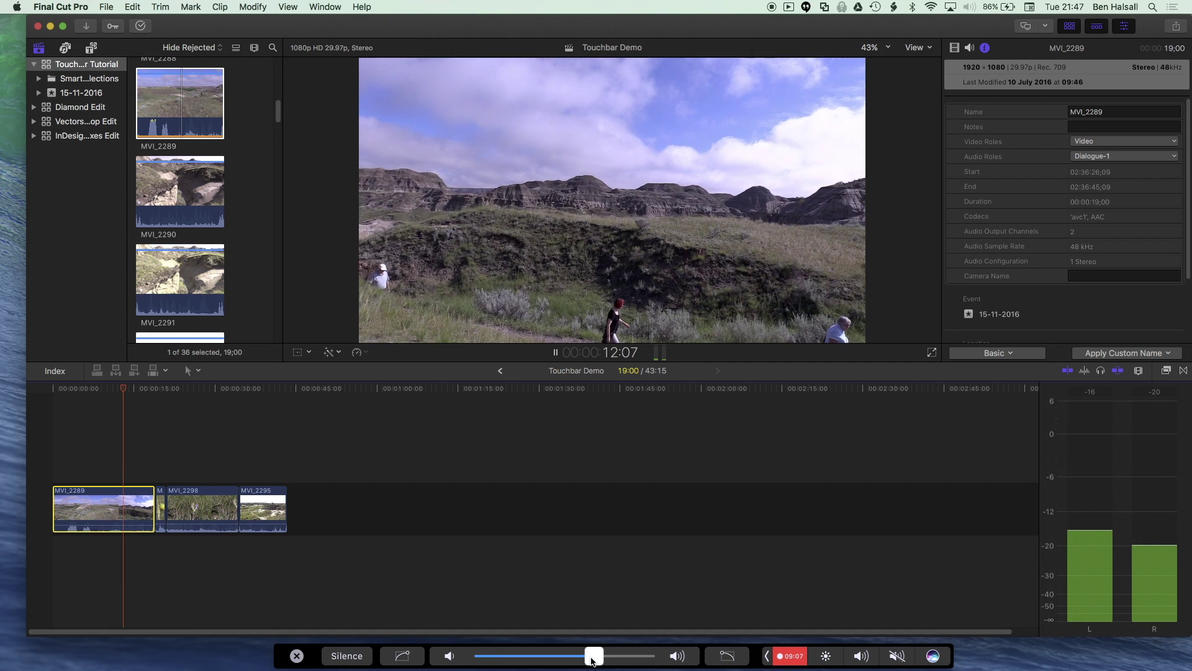
mouse_move(591, 660)
mouse_down()
mouse_move(624, 659)
mouse_move(529, 661)
mouse_move(571, 659)
mouse_up()
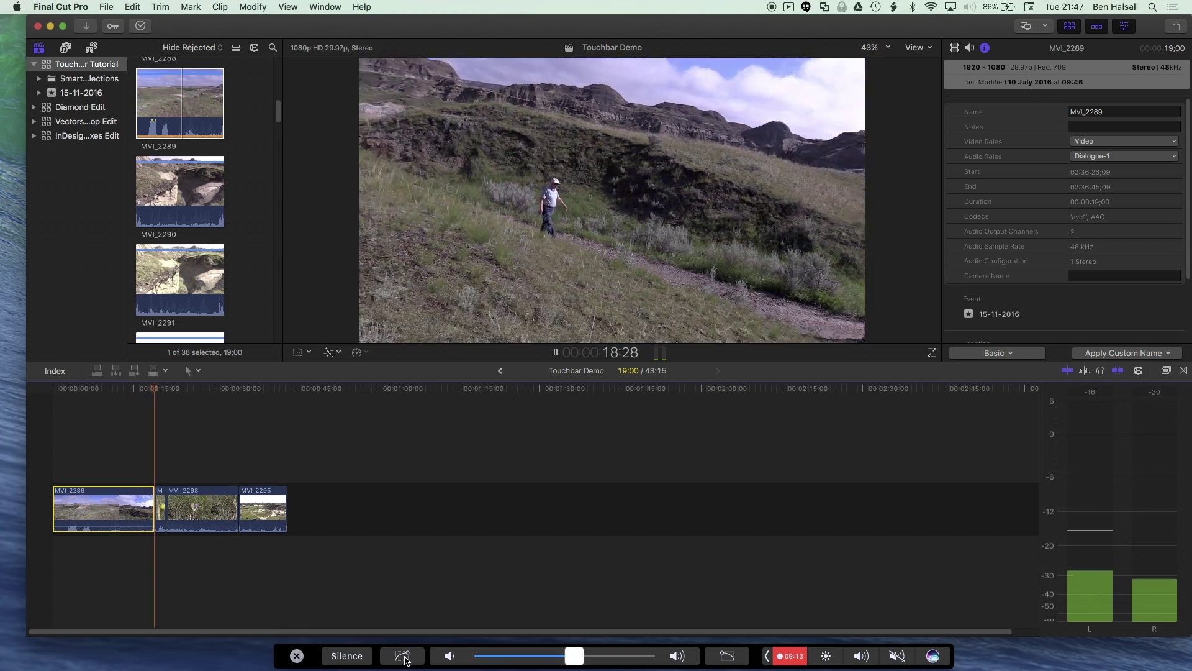
click(405, 659)
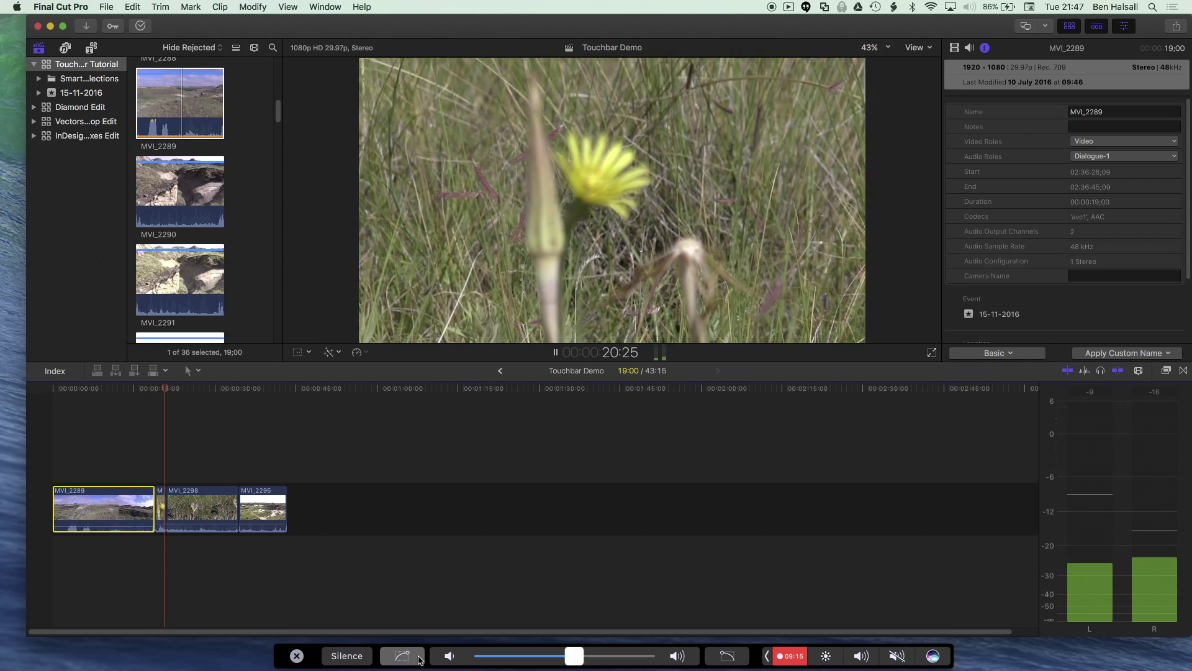
click(732, 660)
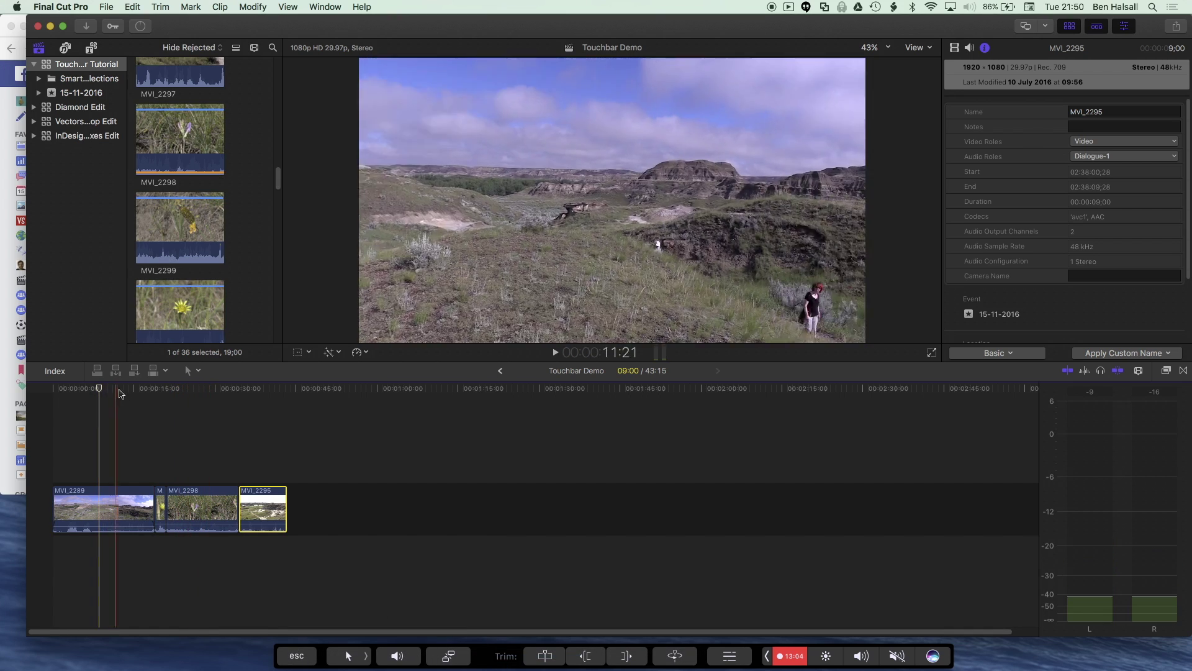
Trim the ends of MVI_2295, MVI_2298 and MVI_2289 to the playhead, leaving MVI_2289 at 14:25.
click(549, 657)
drag(108, 391, 205, 393)
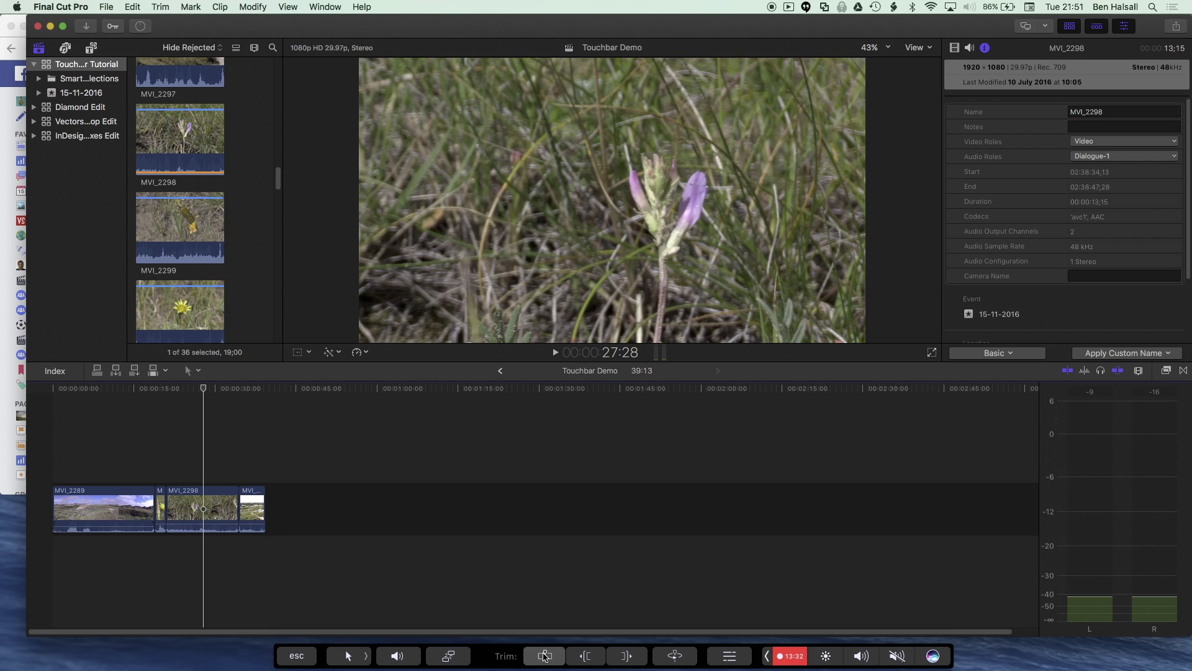
key(alt+])
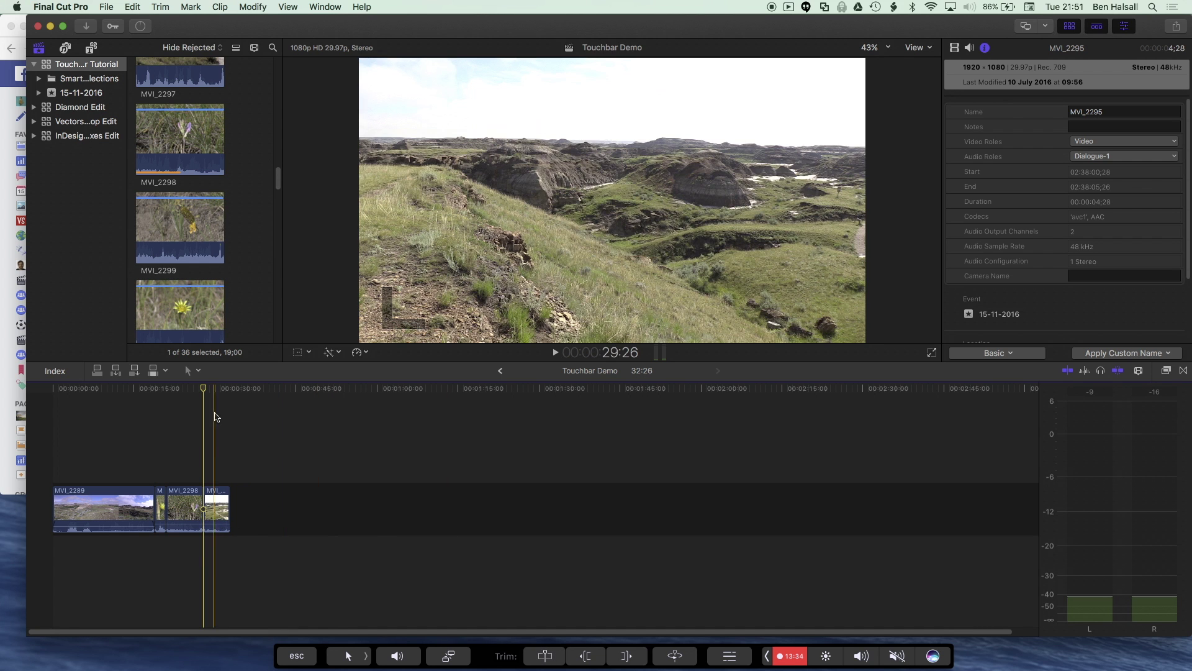
drag(144, 391, 132, 392)
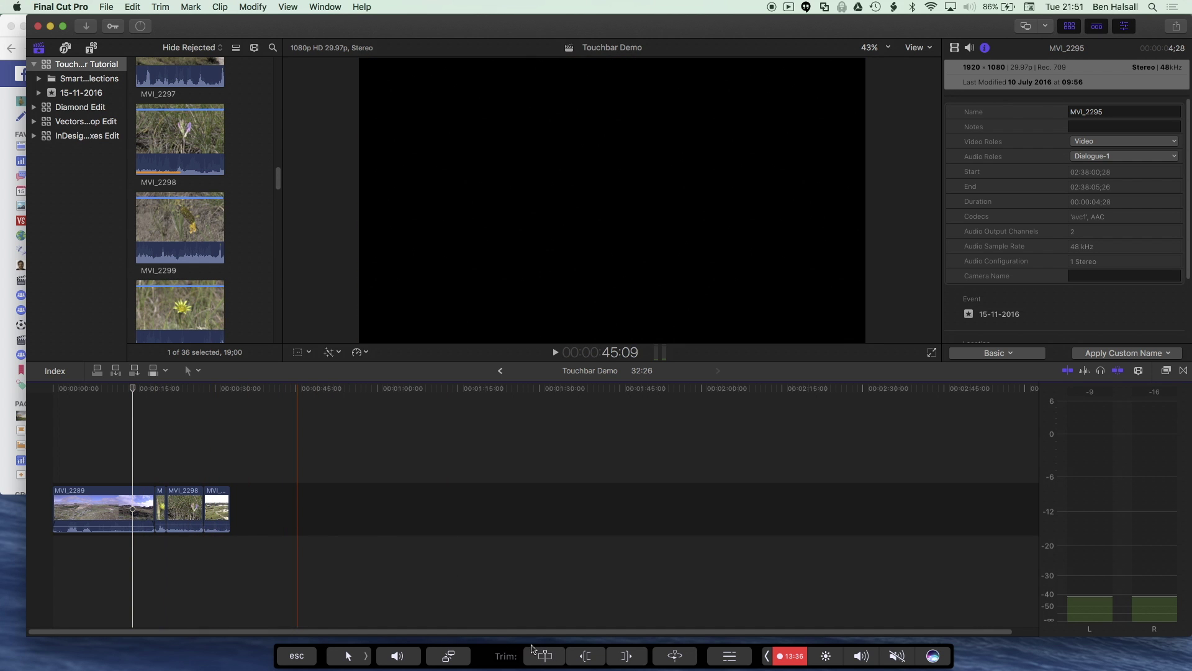
click(546, 655)
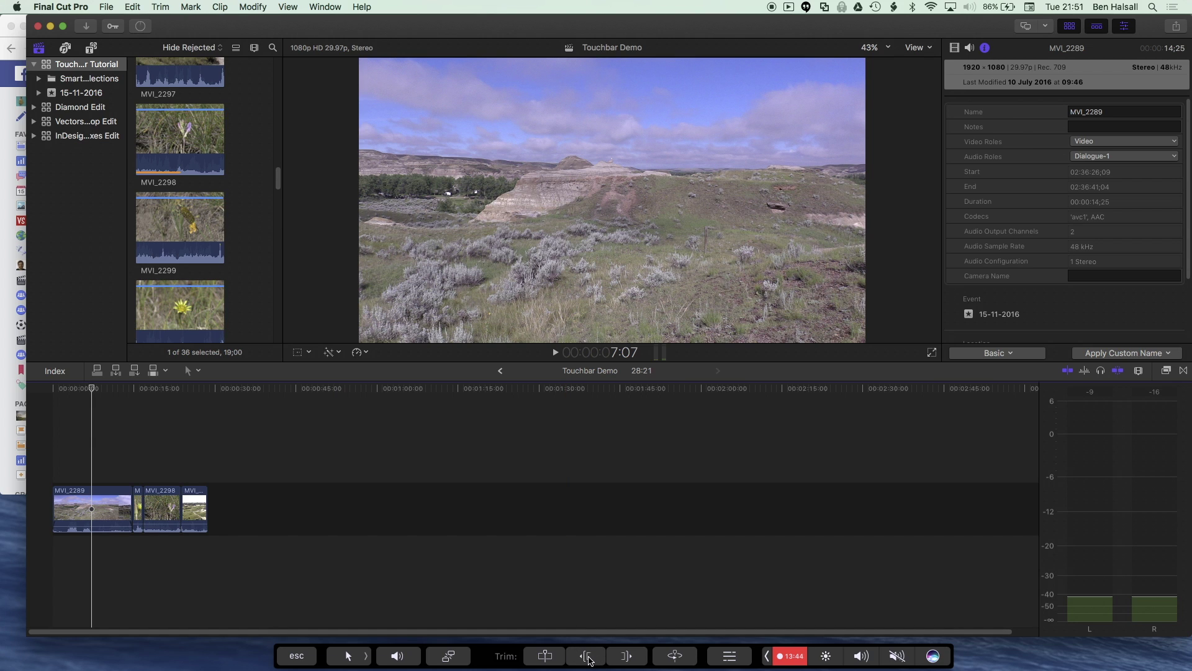
Test Trim Start and Trim End on MVI_2289, undoing each with Cmd-Z.
click(587, 657)
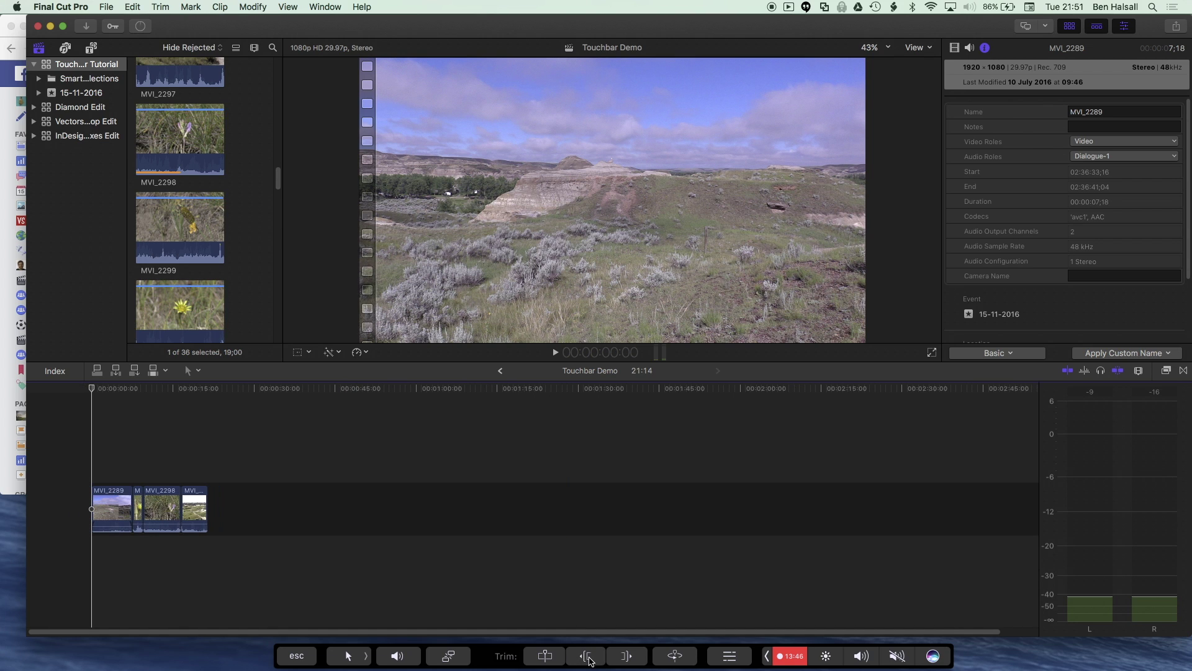
key(super+z)
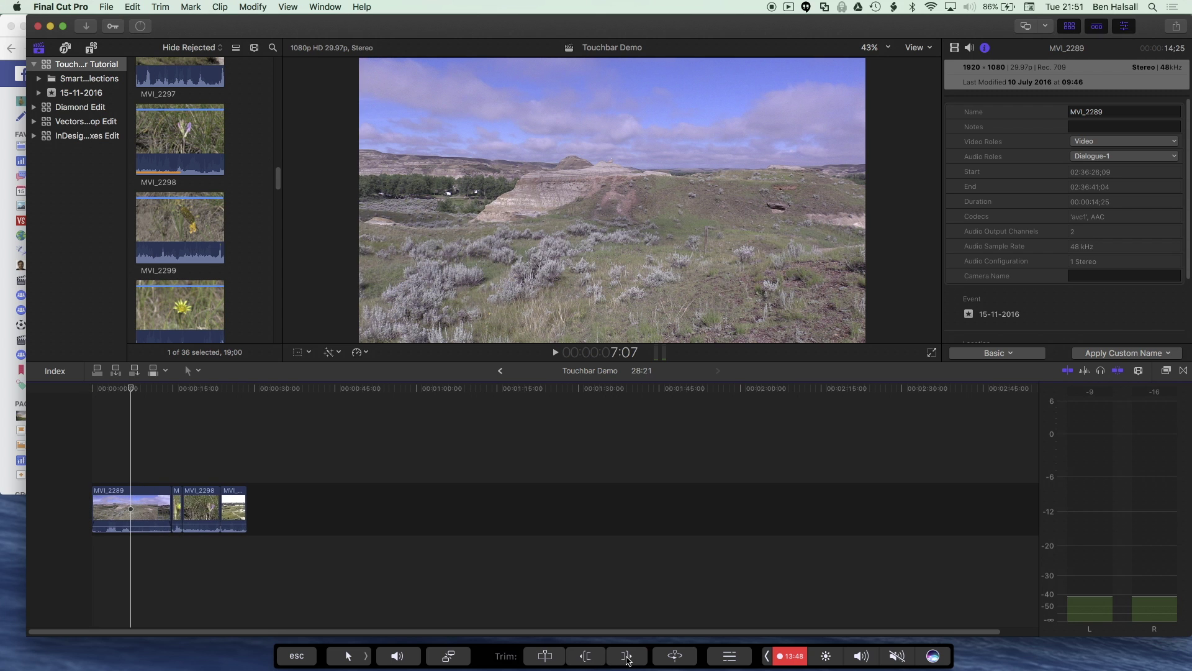
click(628, 657)
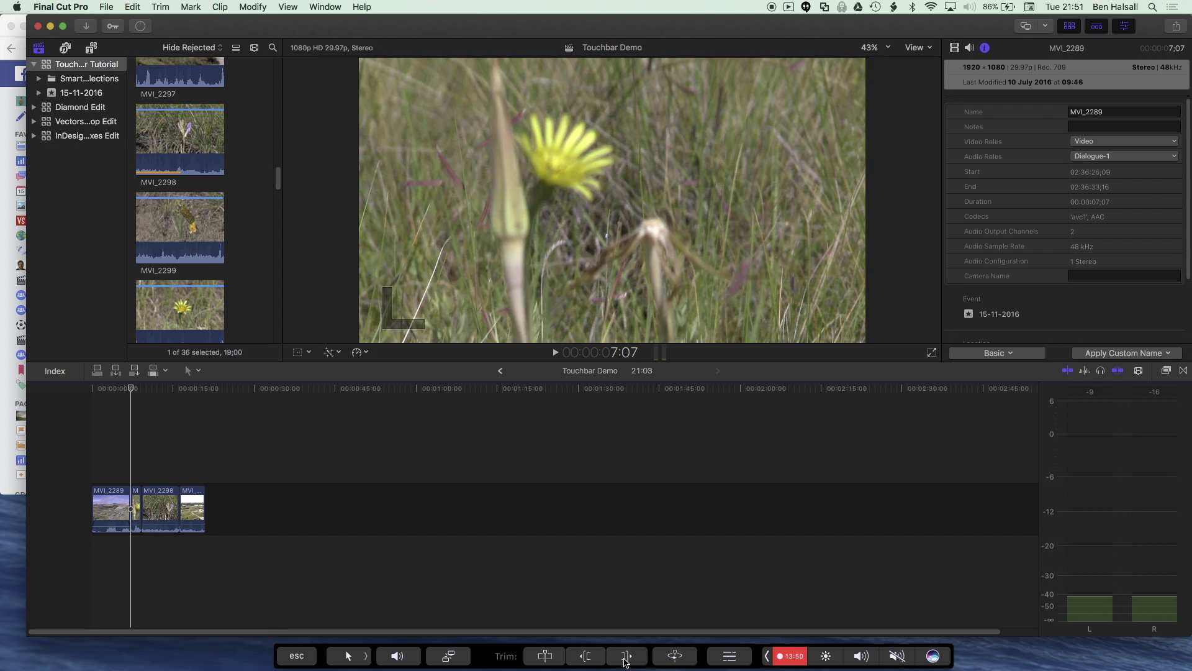
key(super+z)
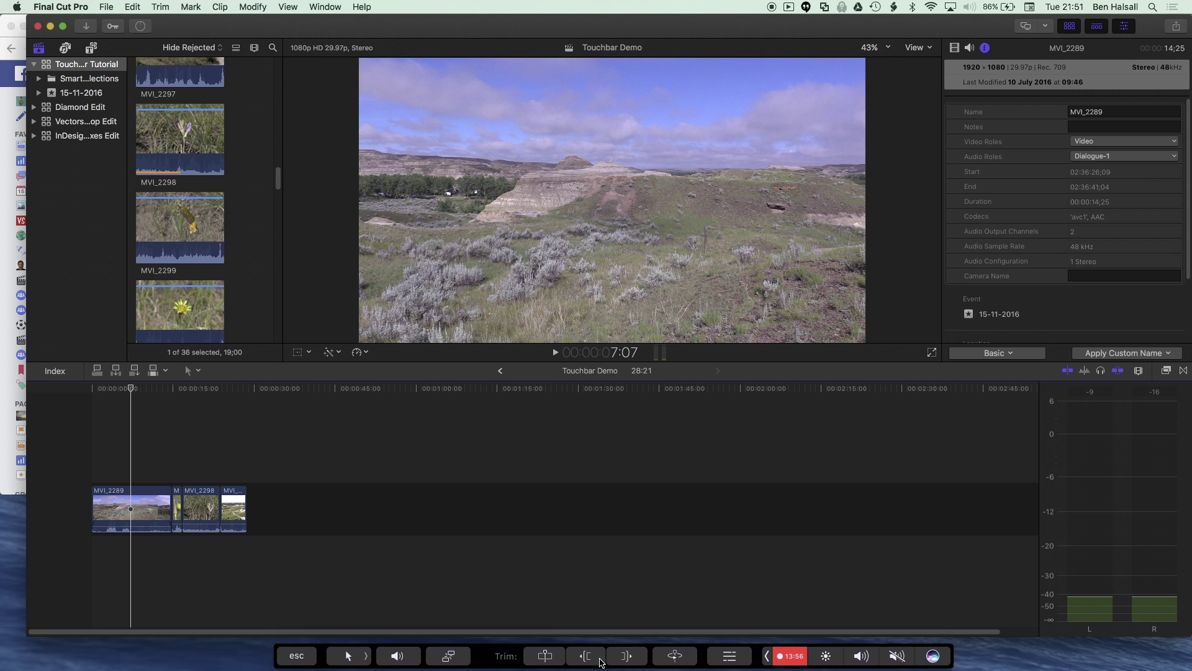
click(360, 656)
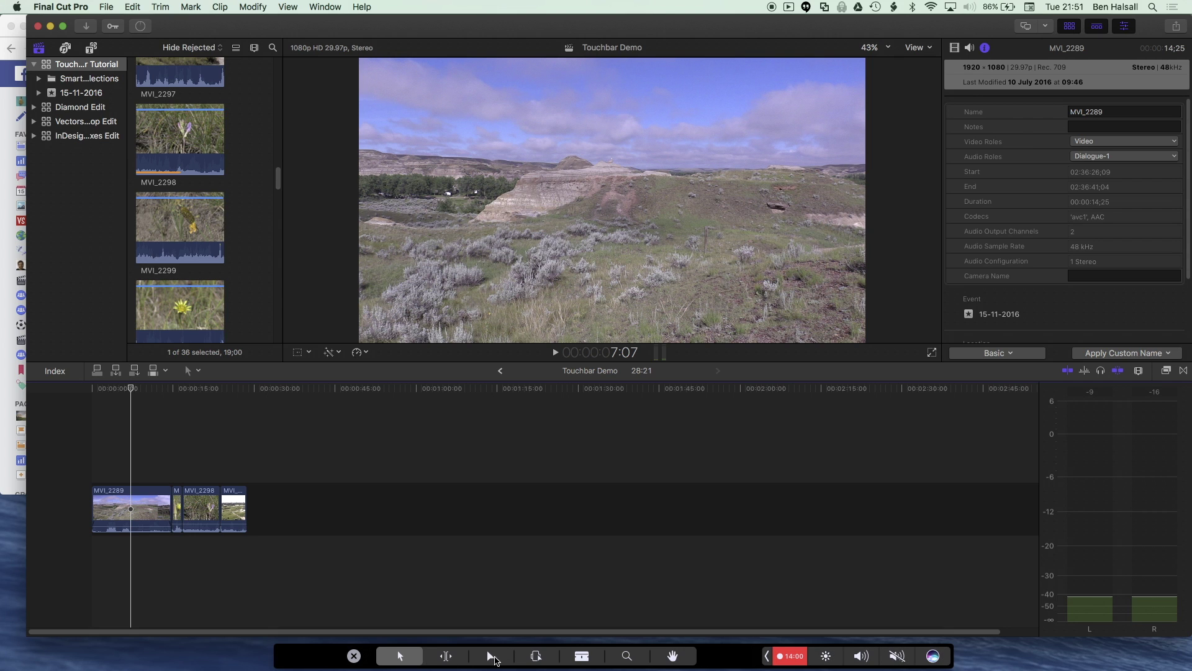
Trim MVI_2289's start with the Position tool, then extend it back to the timeline start.
click(493, 657)
click(589, 657)
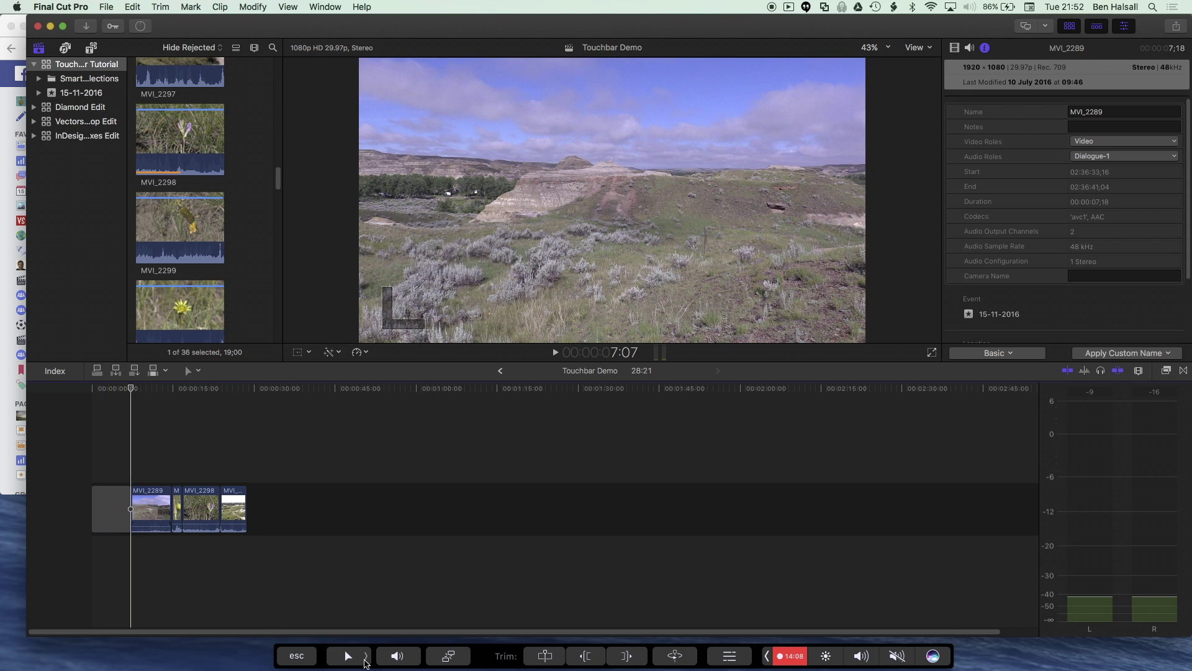
click(365, 660)
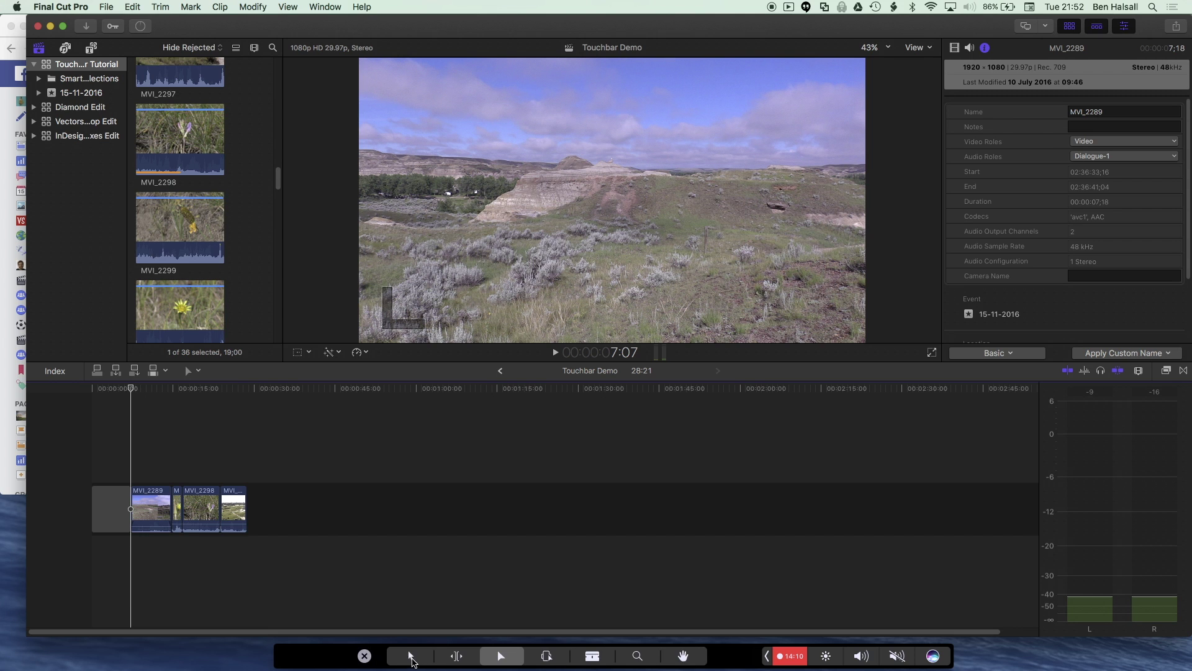
click(410, 656)
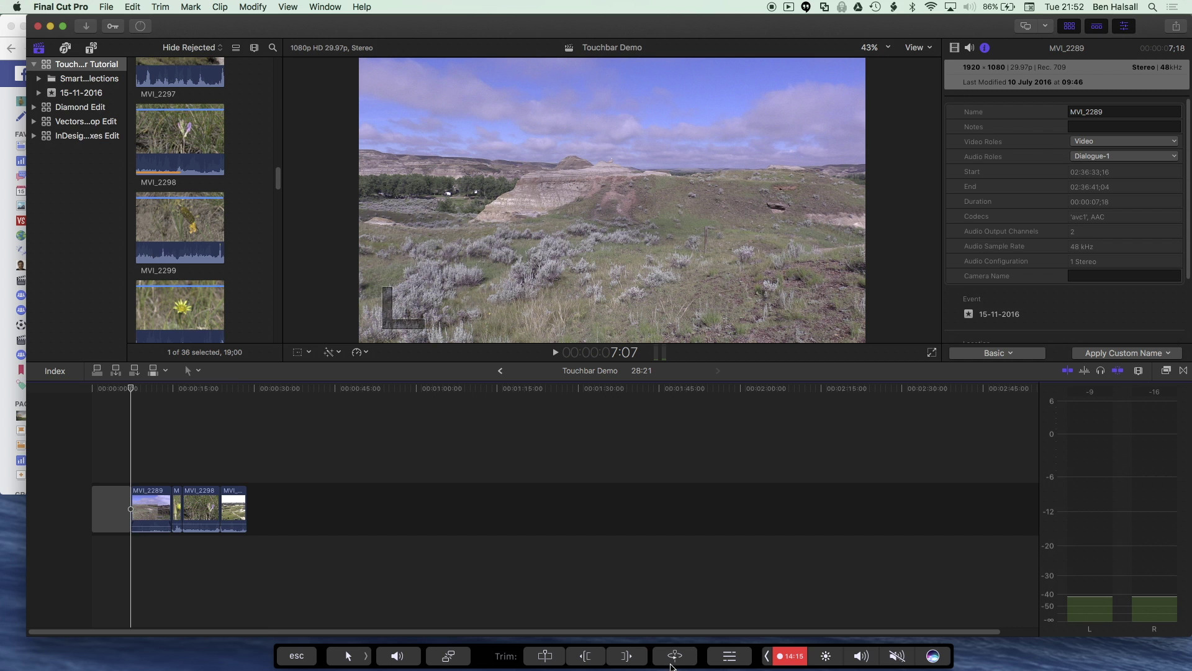
click(670, 665)
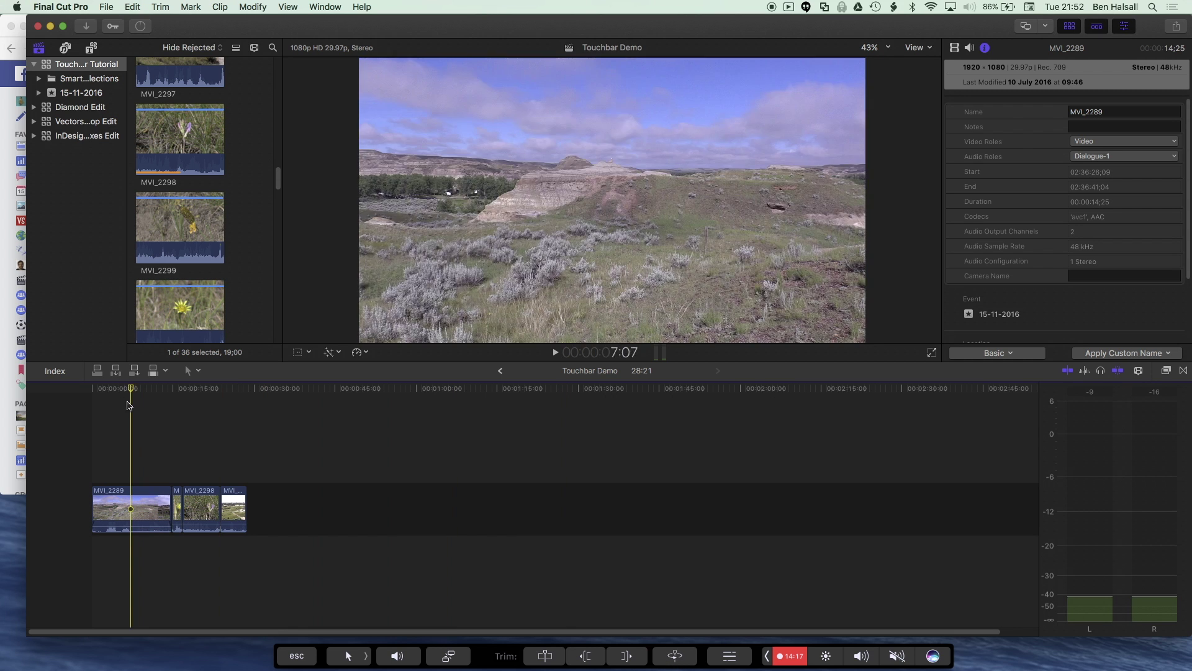
Jump the playhead to MVI_2289's end edit and play back around it.
click(171, 403)
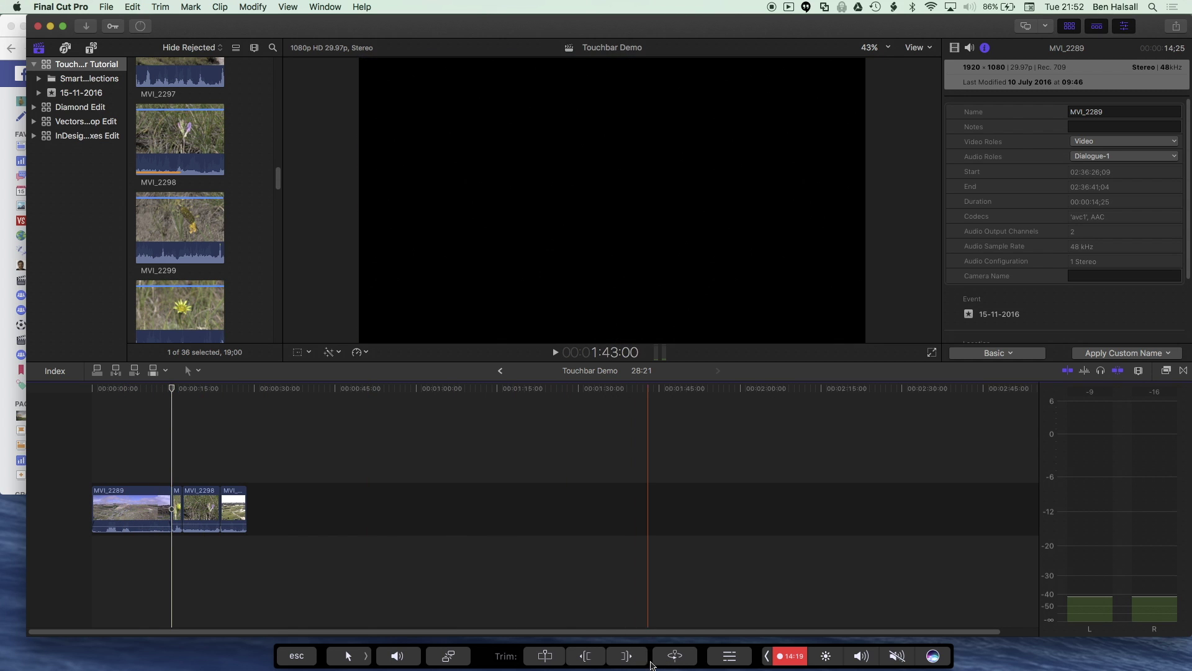
click(677, 657)
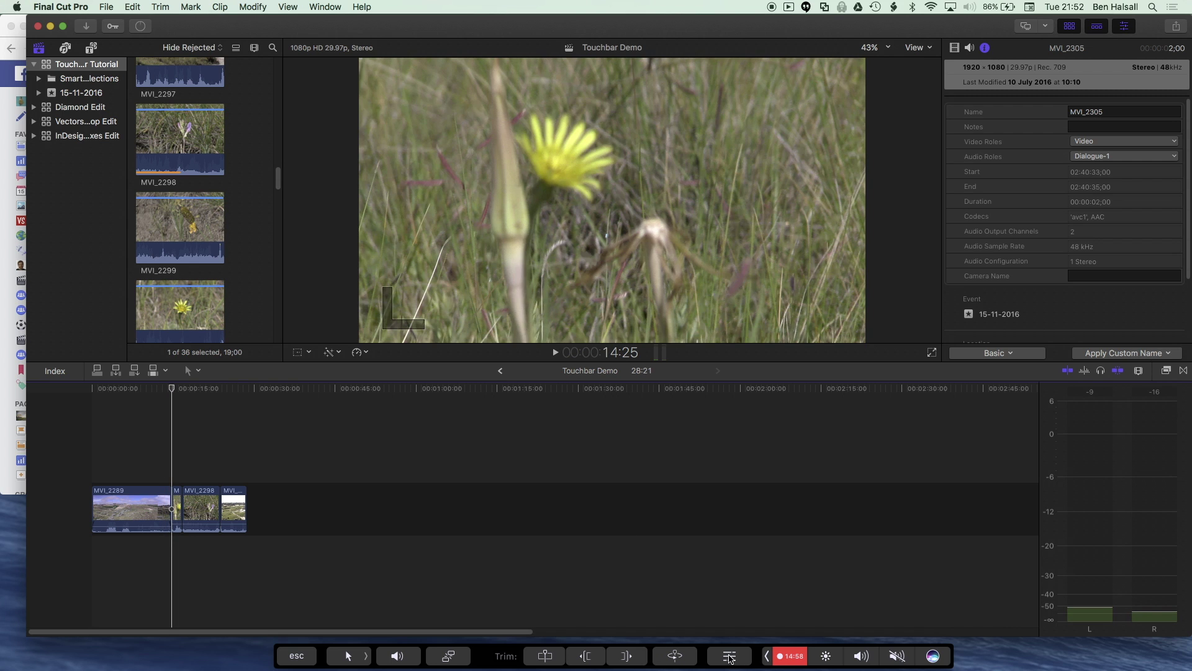
click(729, 657)
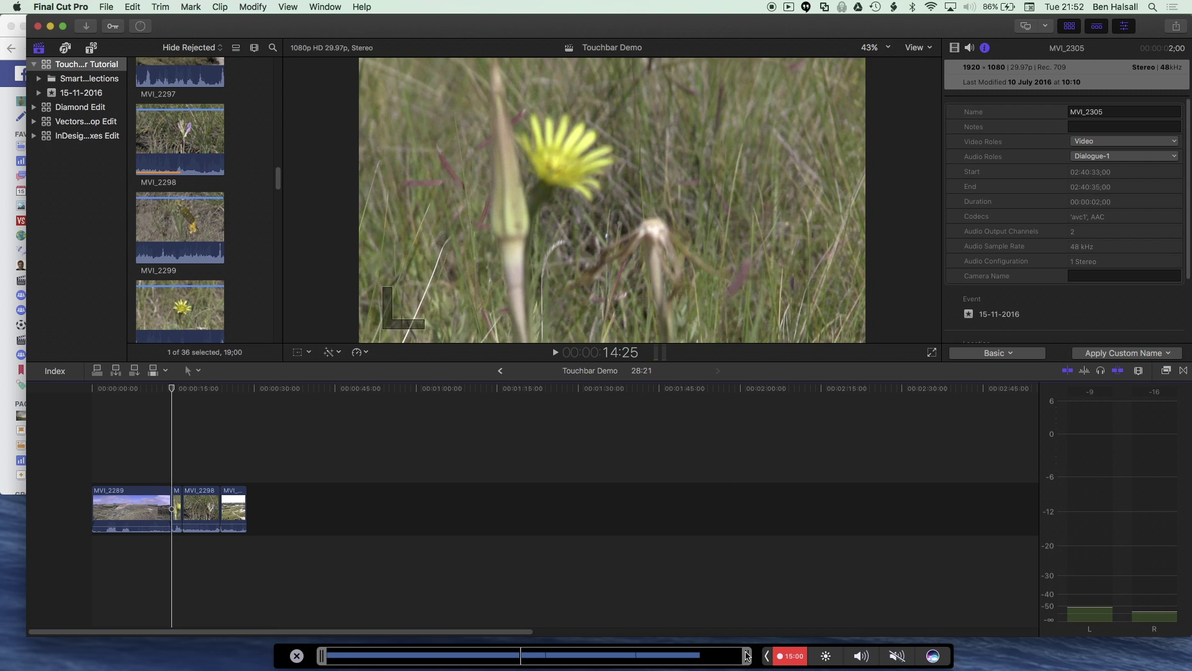
Zoom the timeline, box-select the three later clips and move them up as connected clips.
drag(746, 656, 638, 661)
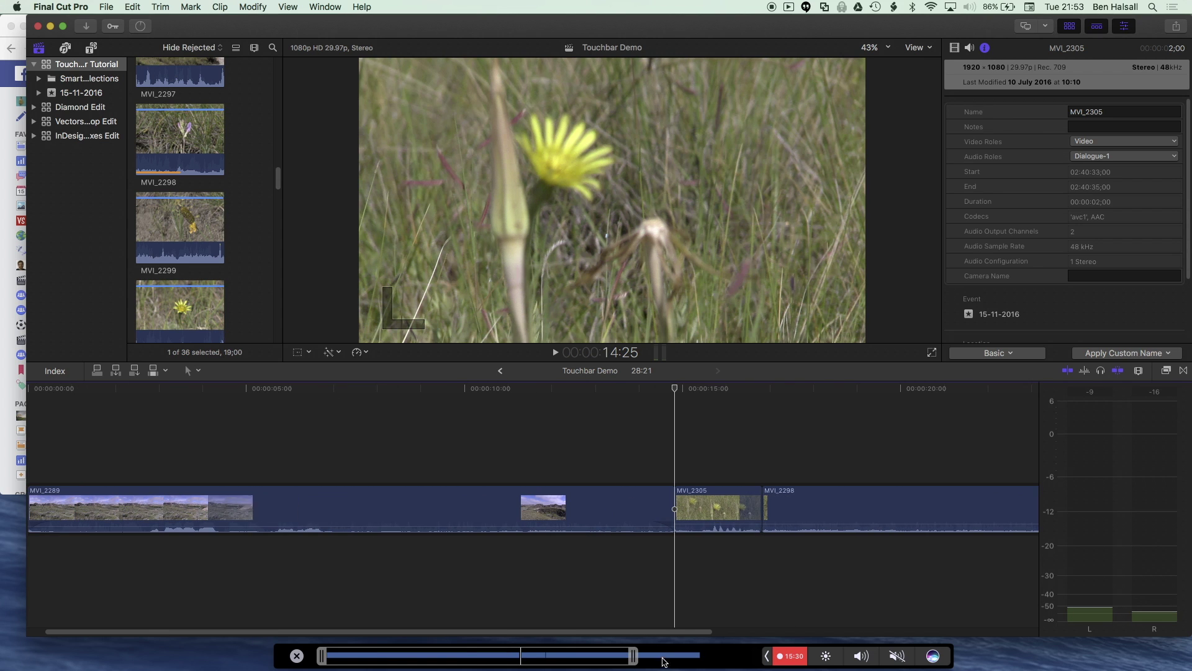
drag(367, 659, 323, 659)
drag(584, 466, 921, 542)
drag(616, 508, 228, 482)
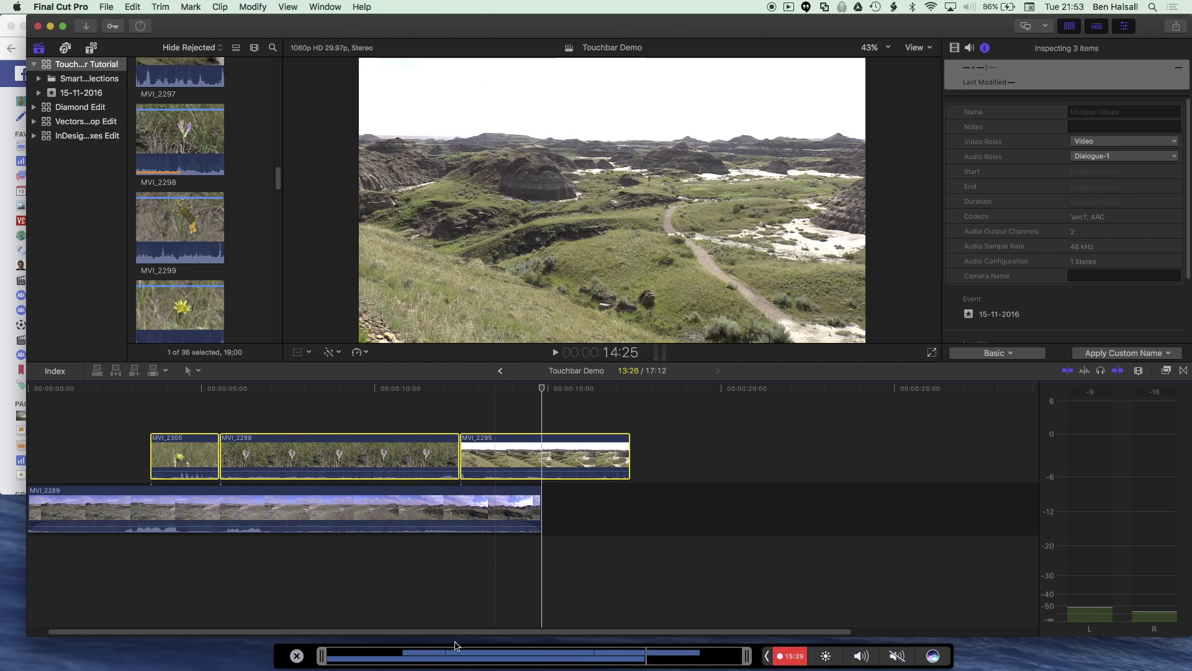
click(448, 415)
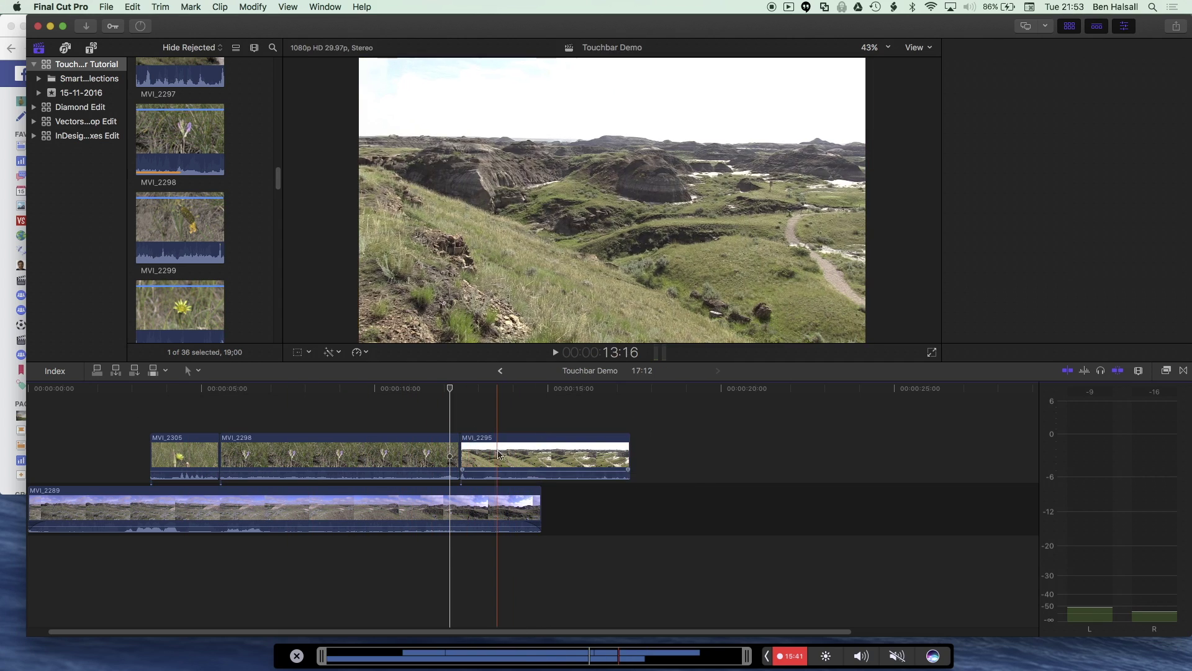
Lift MVI_2295 to a higher lane, return the playhead to 8:28 and select MVI_2289.
drag(500, 451, 356, 408)
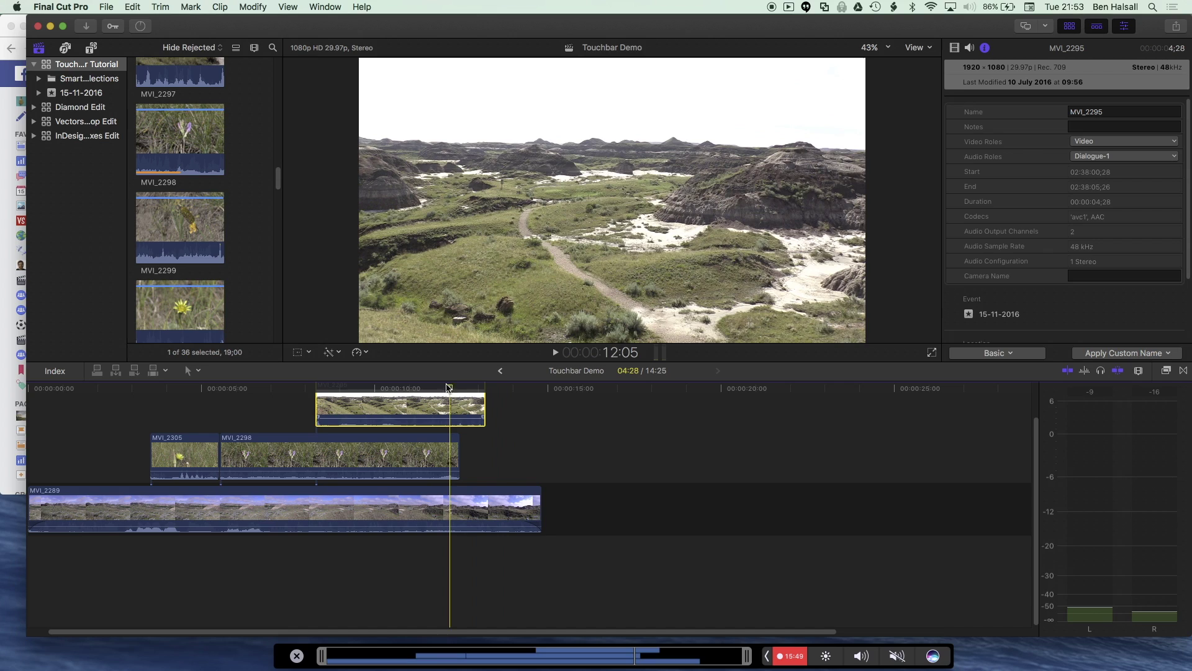
drag(450, 388, 337, 388)
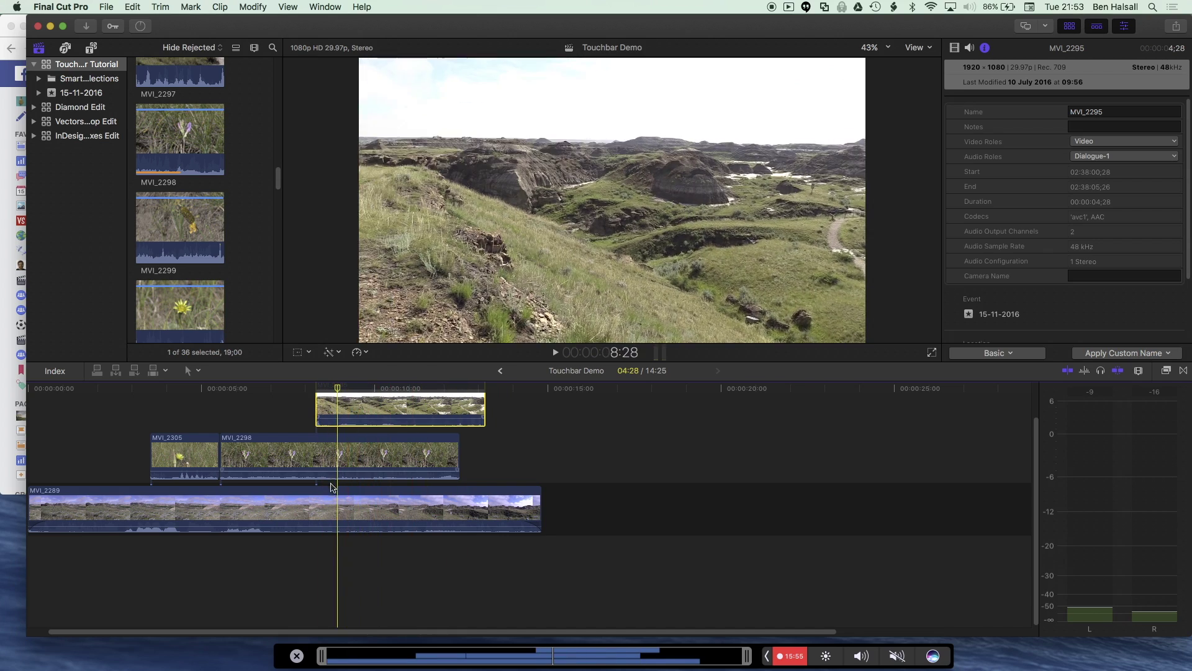
click(379, 517)
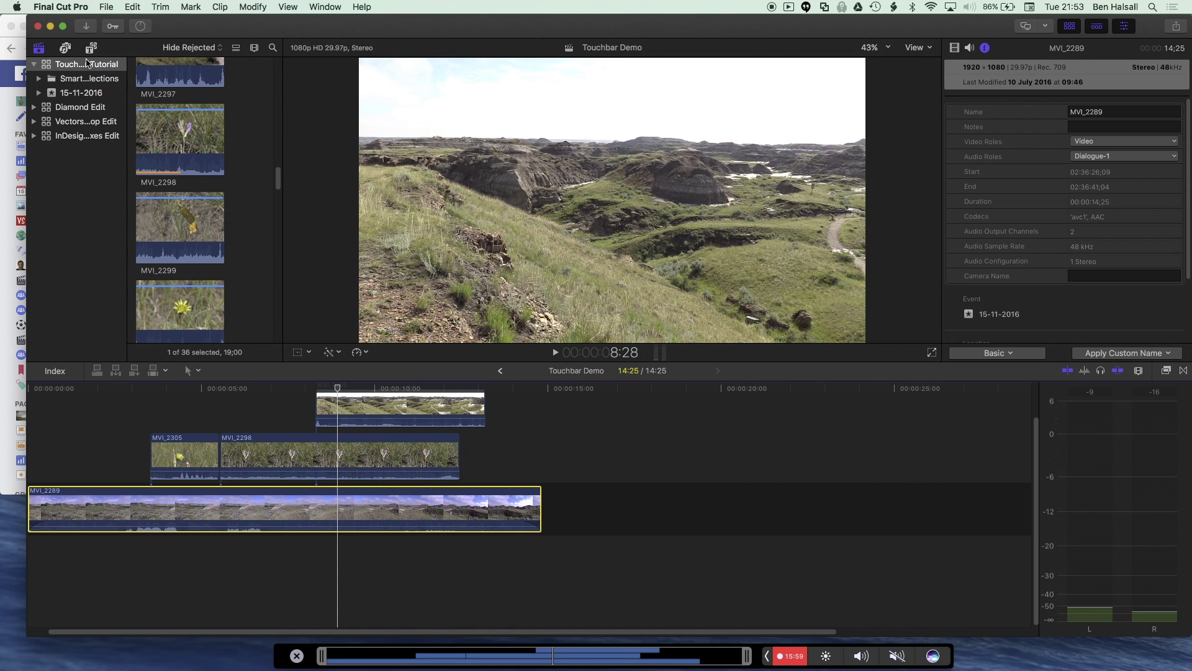
Place the Shogun sound effect in the timeline beneath MVI_2289.
click(65, 48)
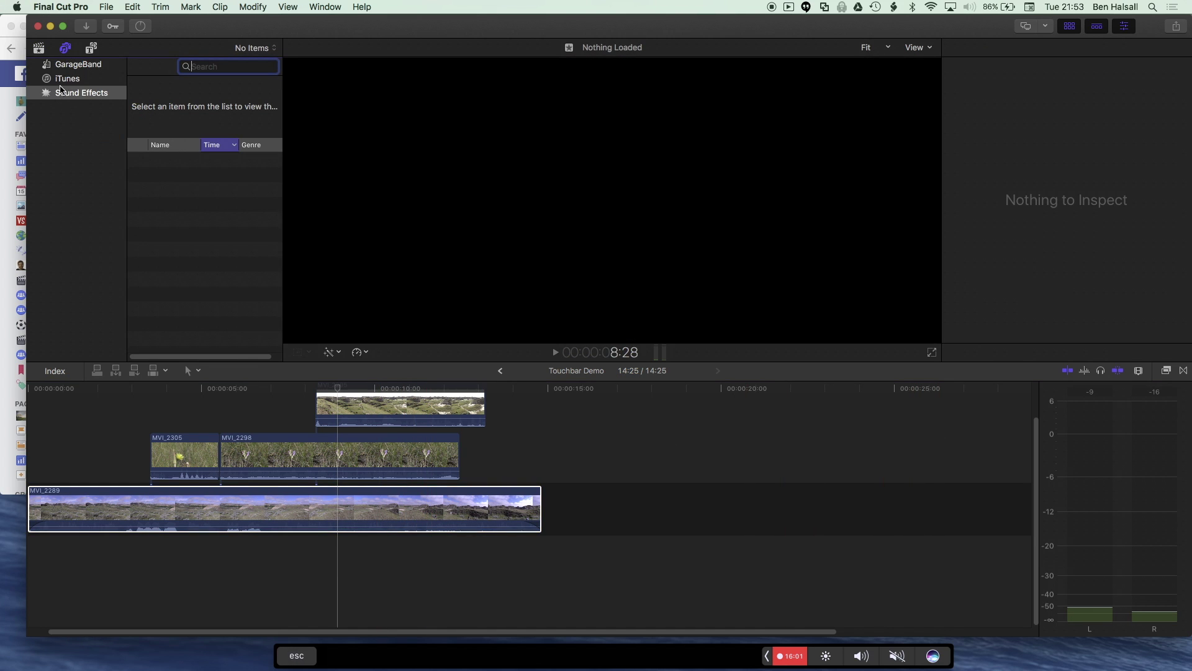
click(182, 219)
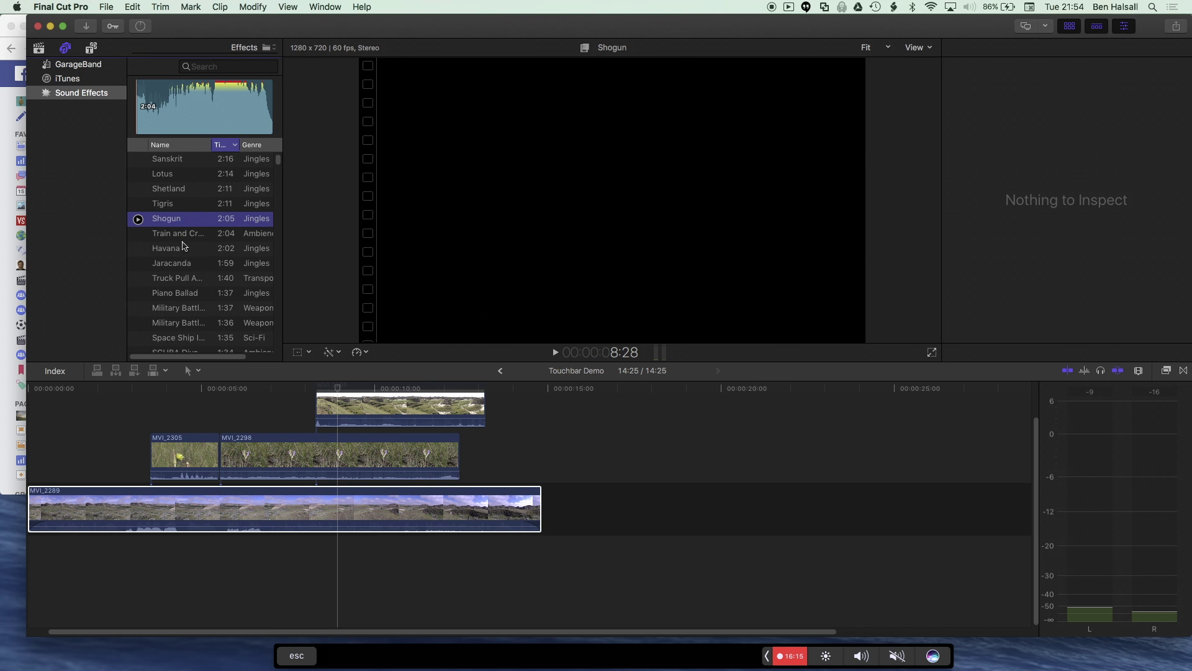
drag(180, 219, 33, 548)
click(165, 388)
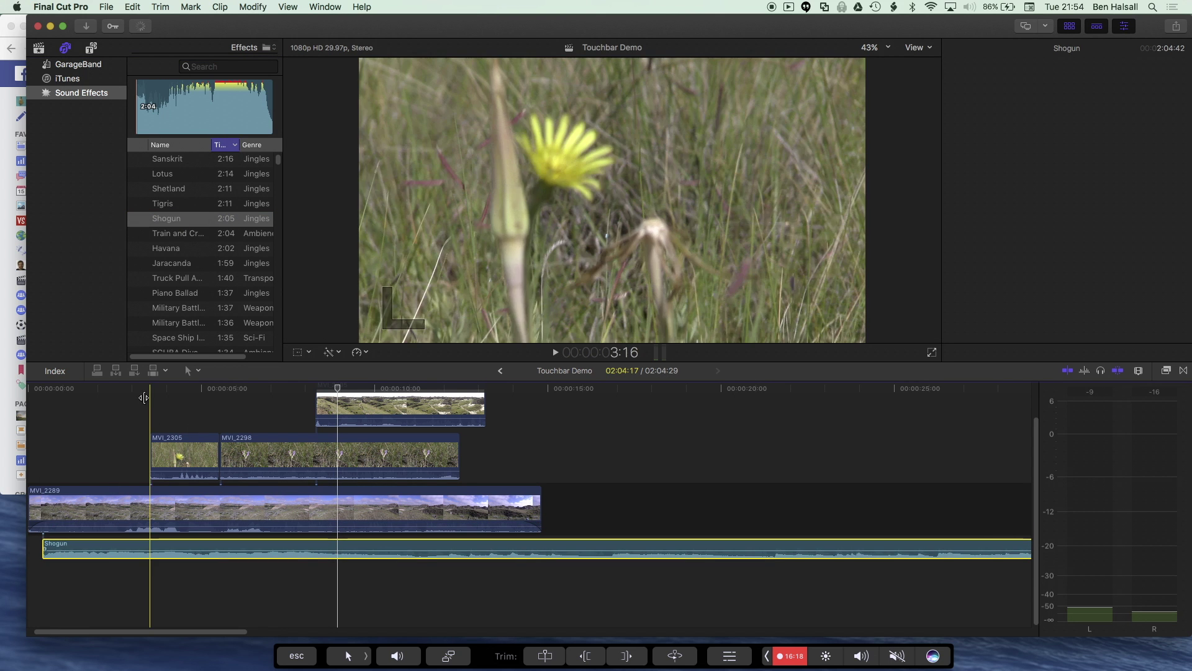
Add the Jaracanda sound effect under Shogun and assign it the Music-1 audio role.
click(730, 656)
mouse_move(366, 656)
mouse_down()
mouse_move(341, 652)
mouse_move(375, 662)
mouse_up()
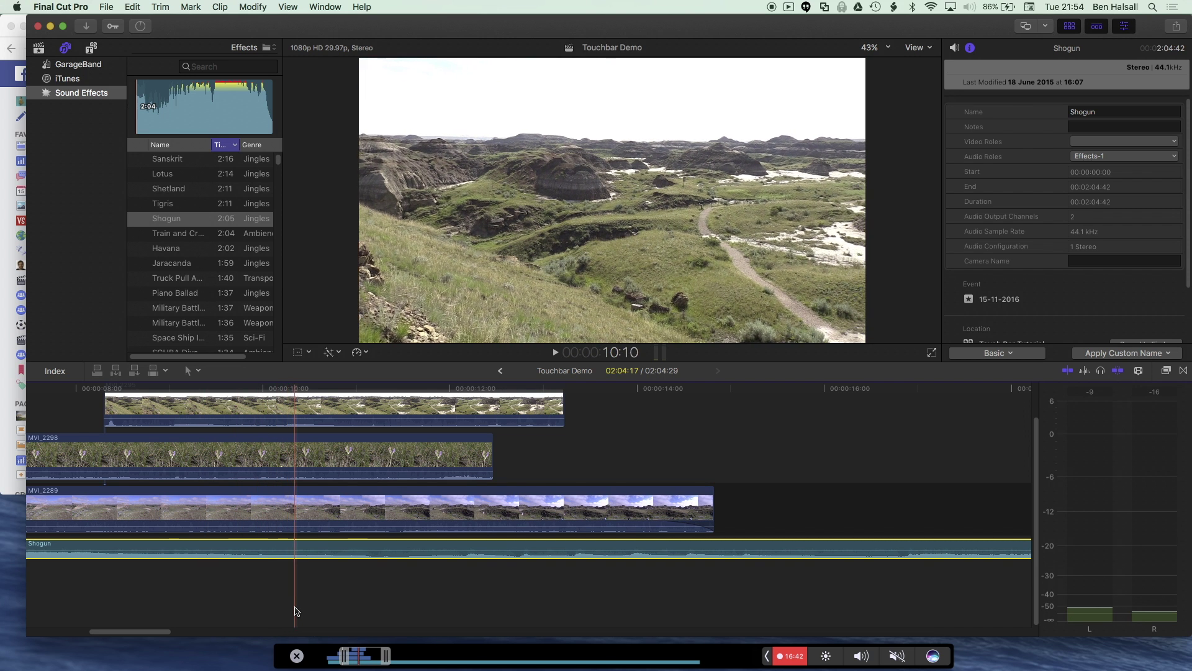
drag(362, 664, 351, 662)
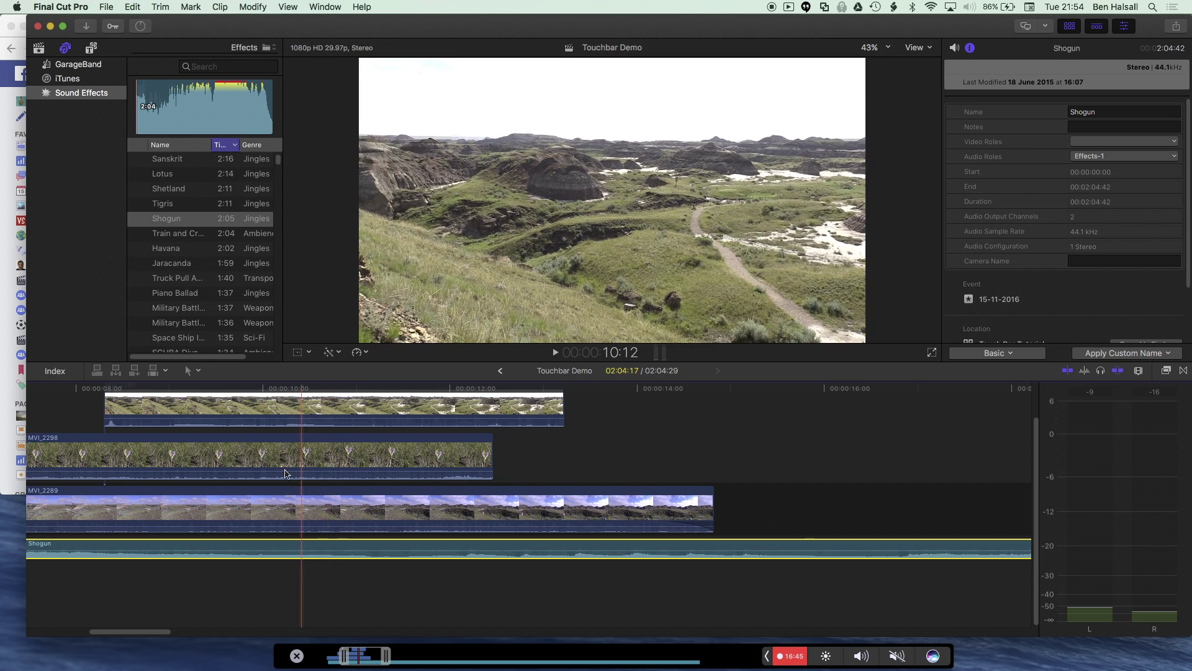
click(174, 265)
drag(173, 266, 160, 571)
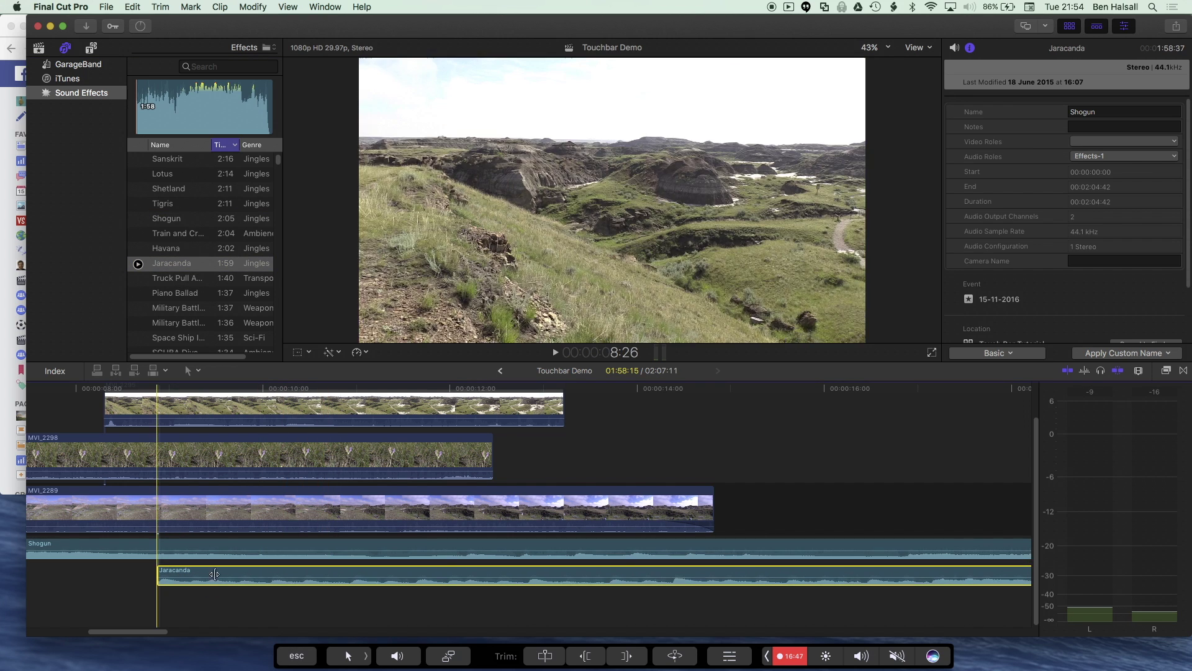
right_click(244, 575)
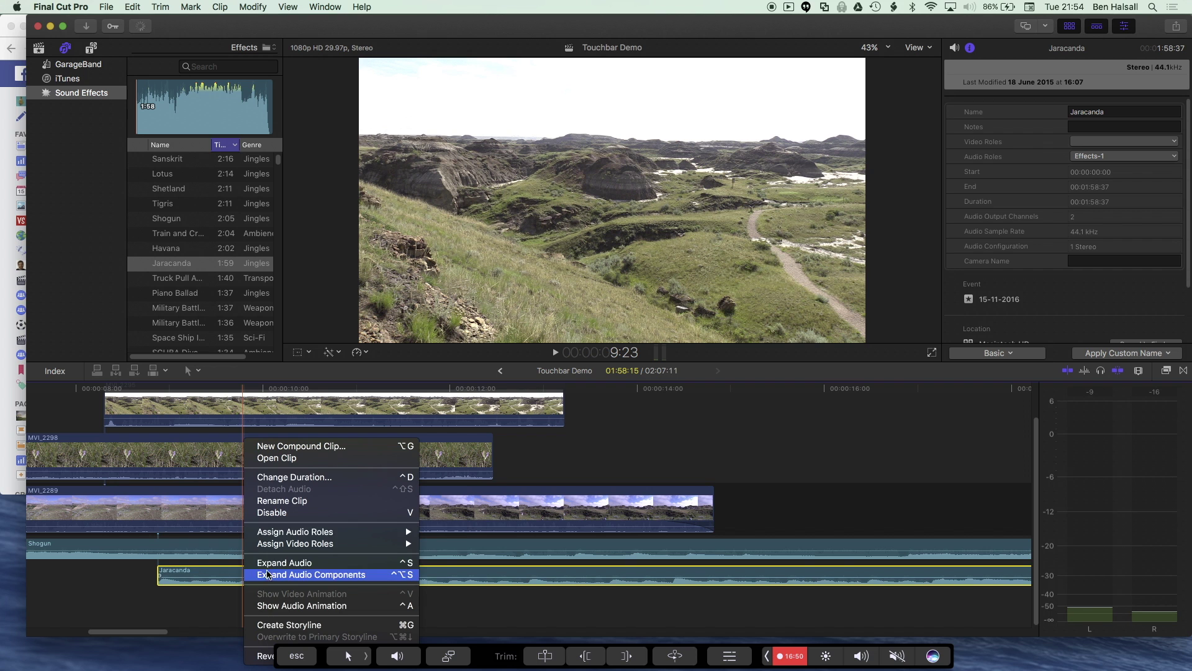
mouse_move(386, 534)
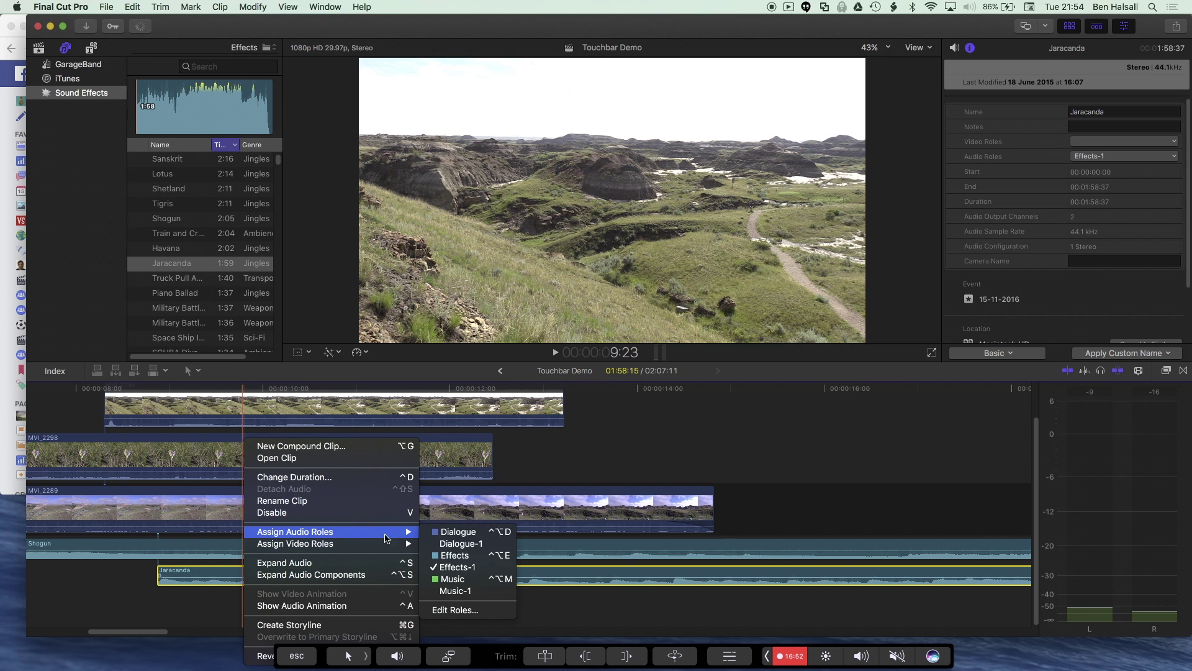
click(458, 590)
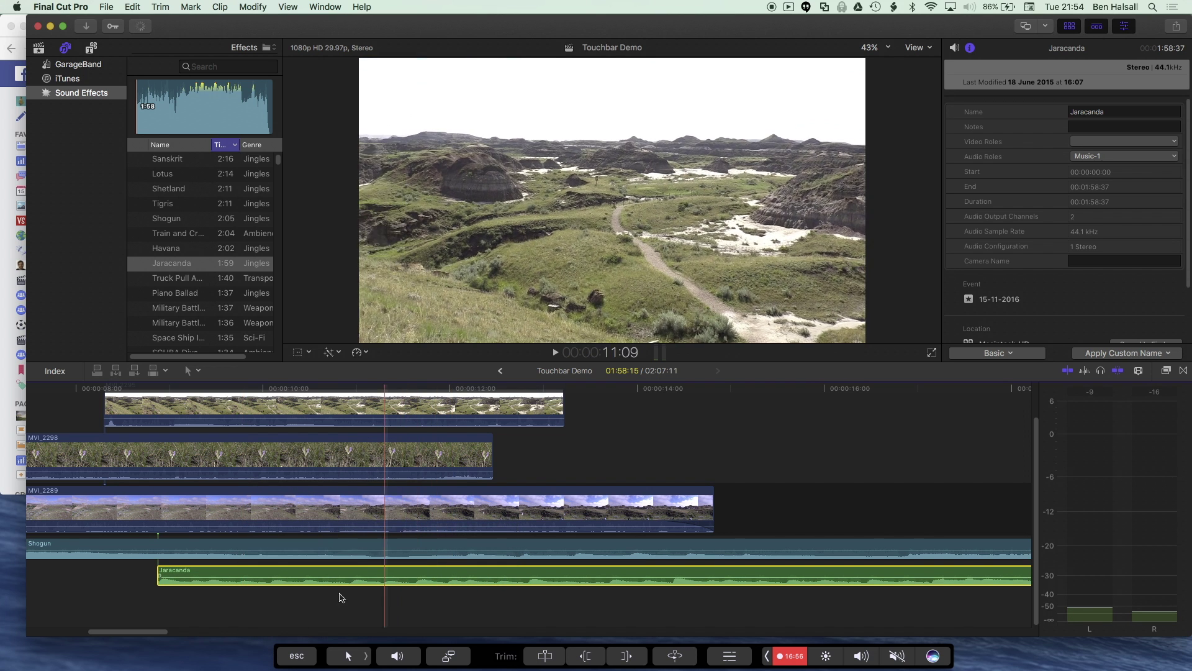
Slide Jaracanda earlier to about 4:40, then view the whole project.
click(265, 387)
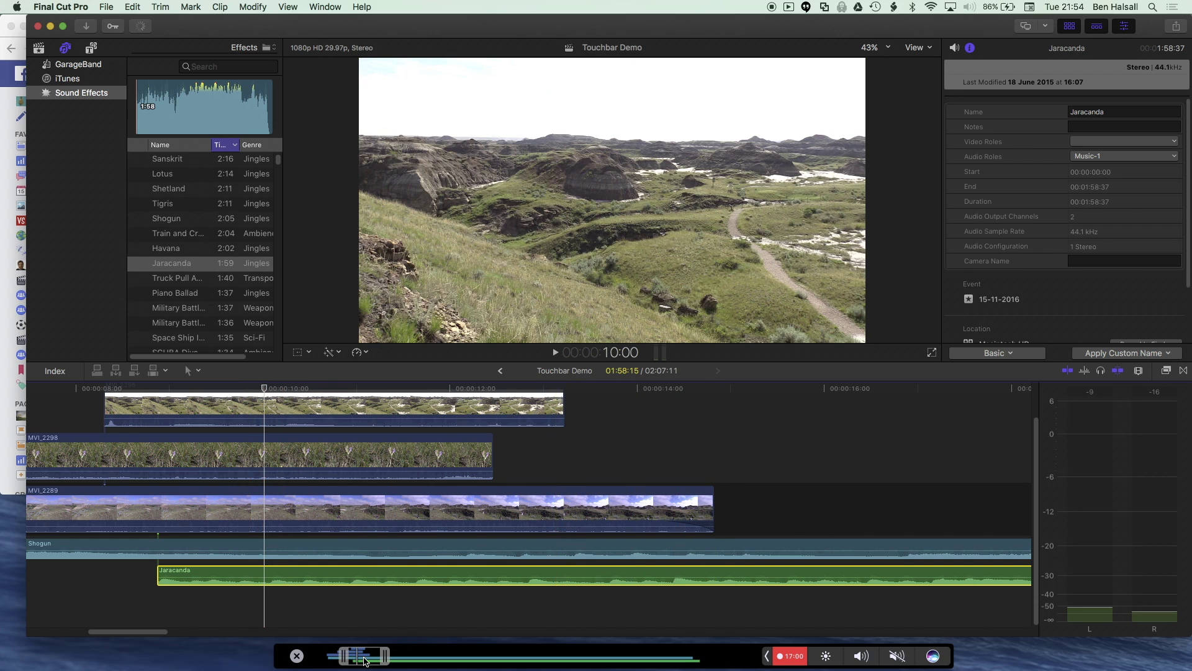
mouse_move(369, 660)
mouse_down()
mouse_move(340, 657)
mouse_move(351, 657)
mouse_up()
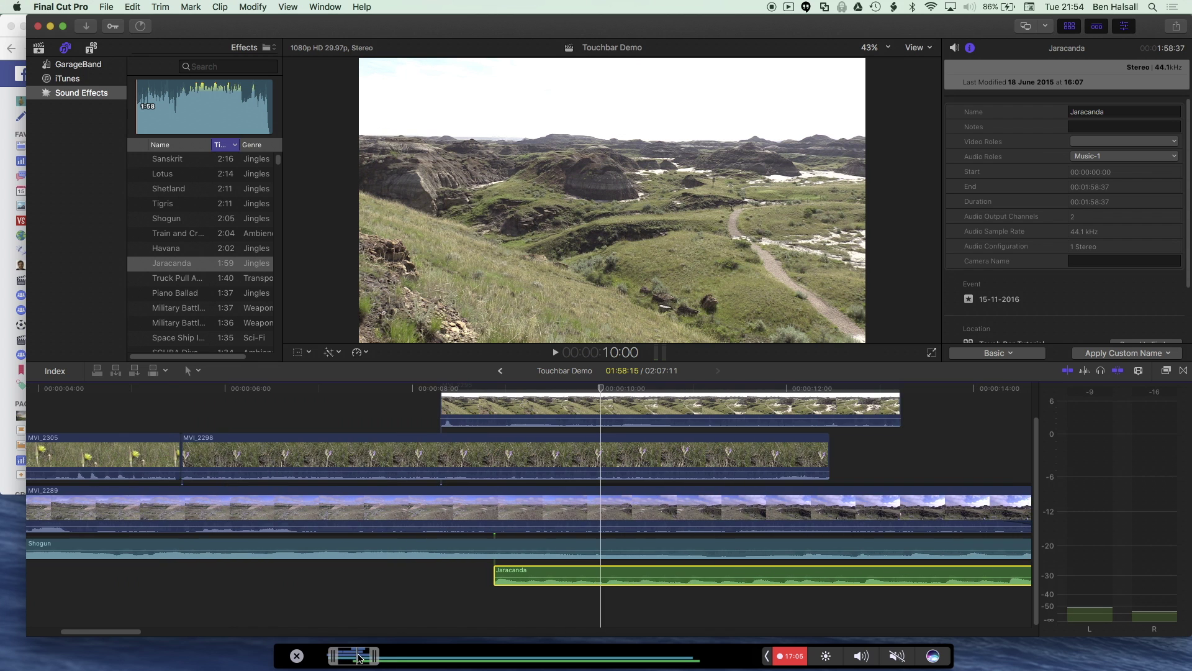
drag(581, 572, 208, 574)
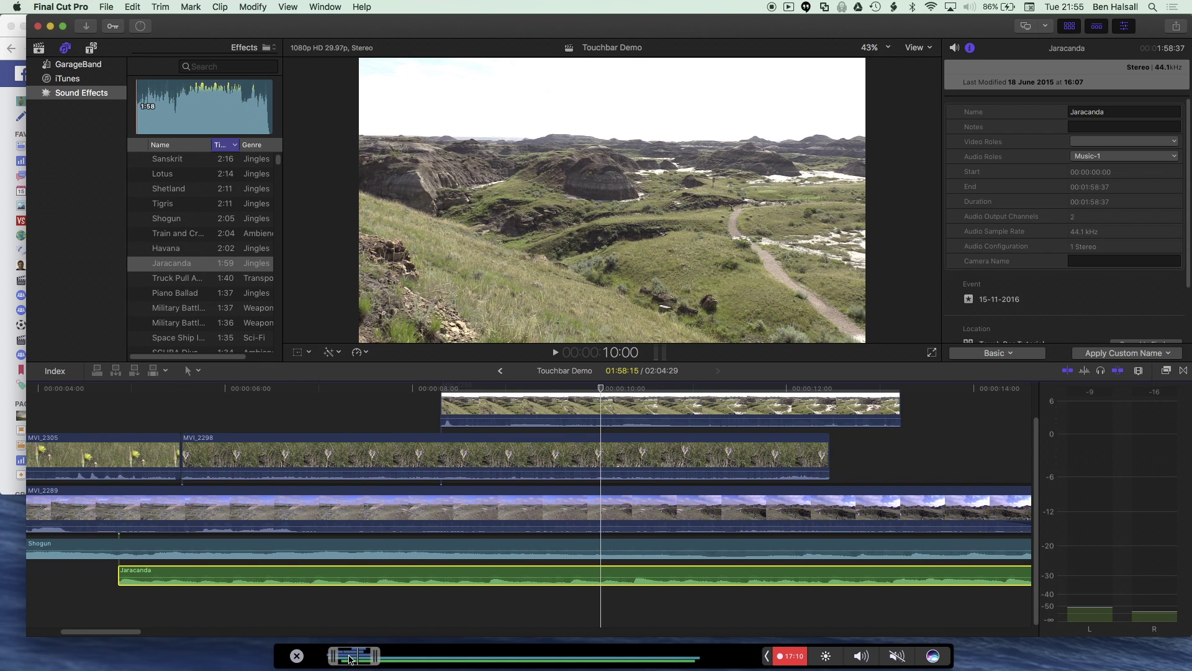
drag(349, 660, 700, 662)
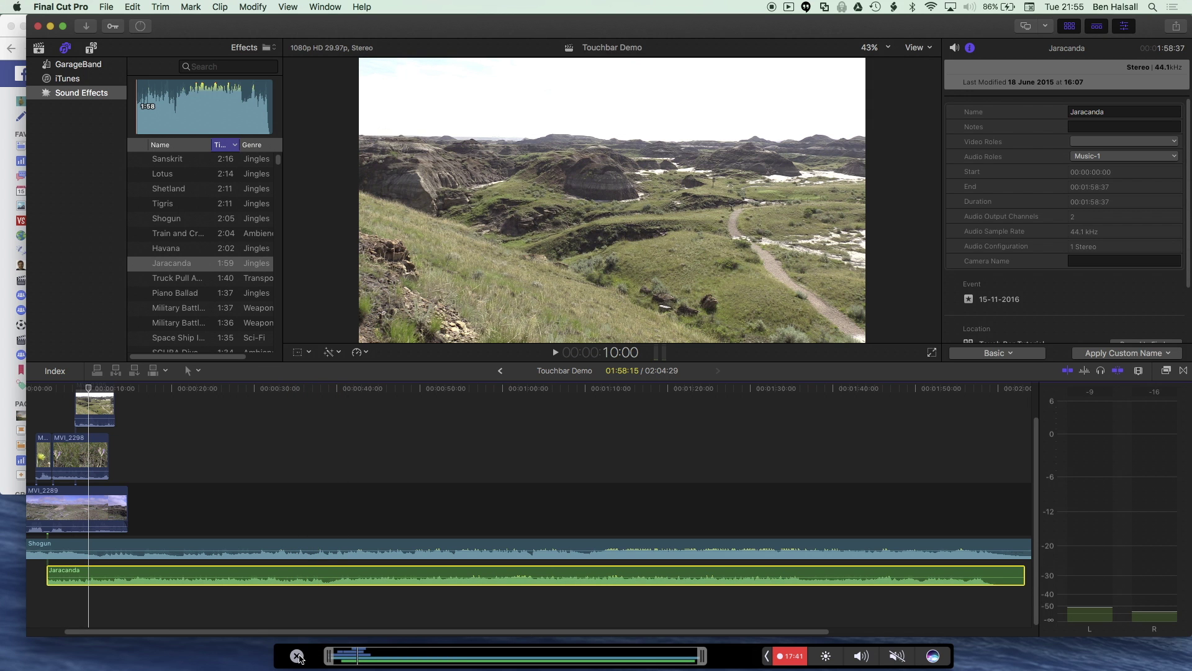
Close the Touch Bar timeline overview, expand the Control Strip, and show Mission Control.
click(298, 656)
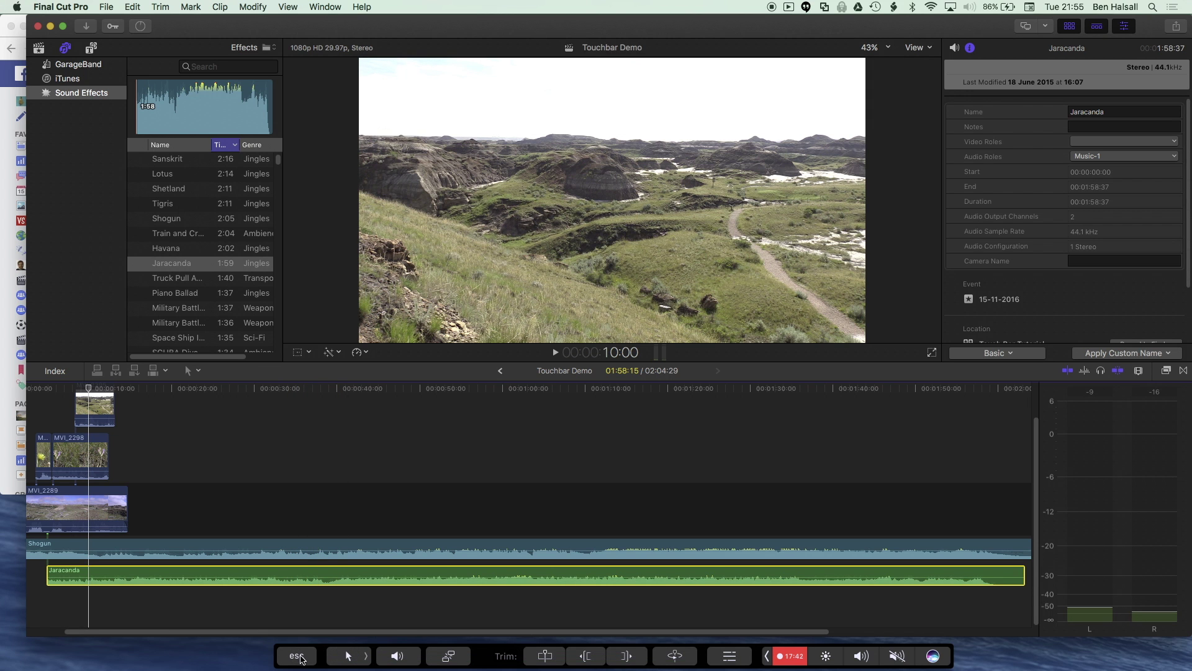
click(766, 656)
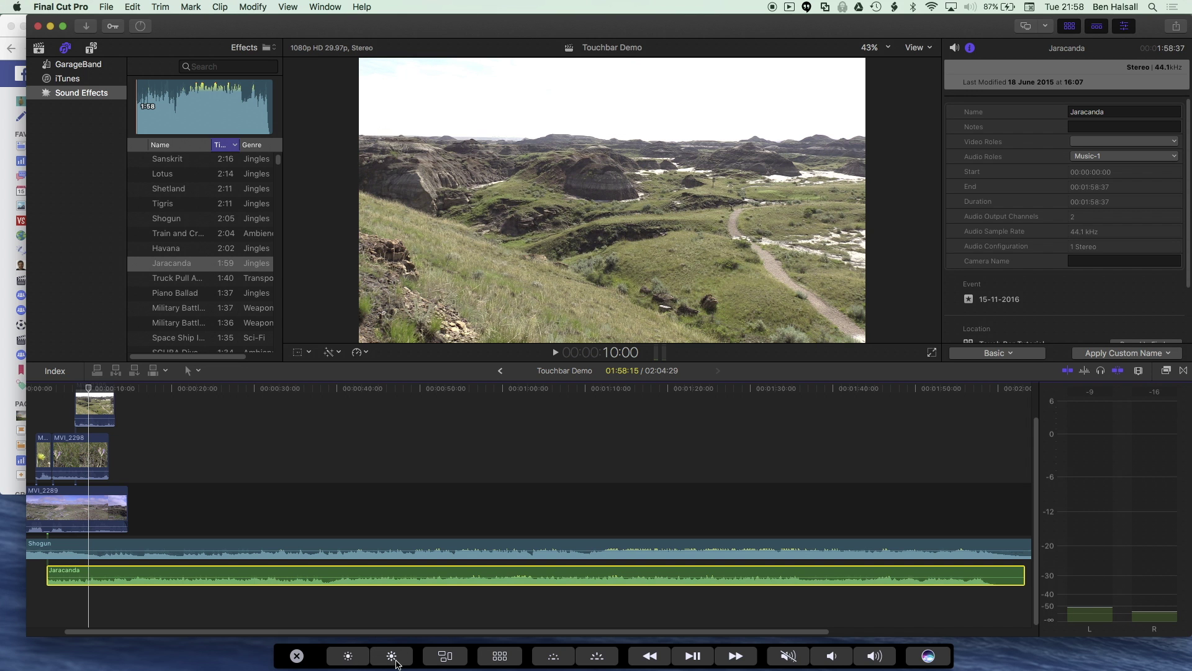
click(446, 656)
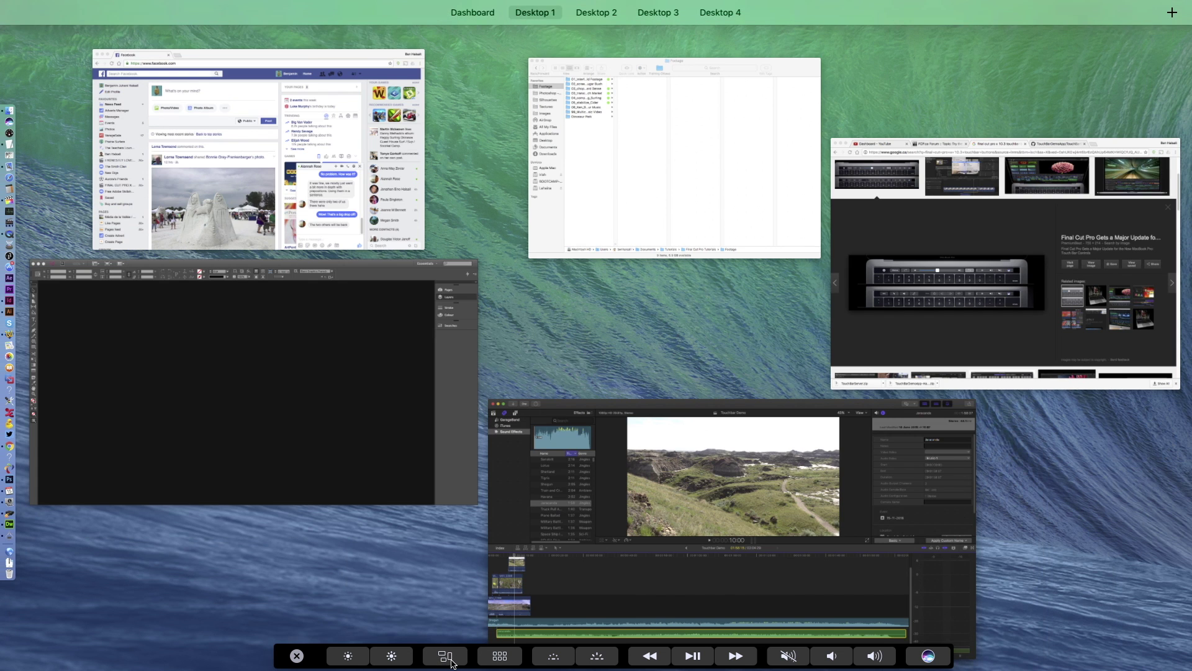
Switch to Launchpad on its first app page and collapse the expanded Control Strip.
click(498, 662)
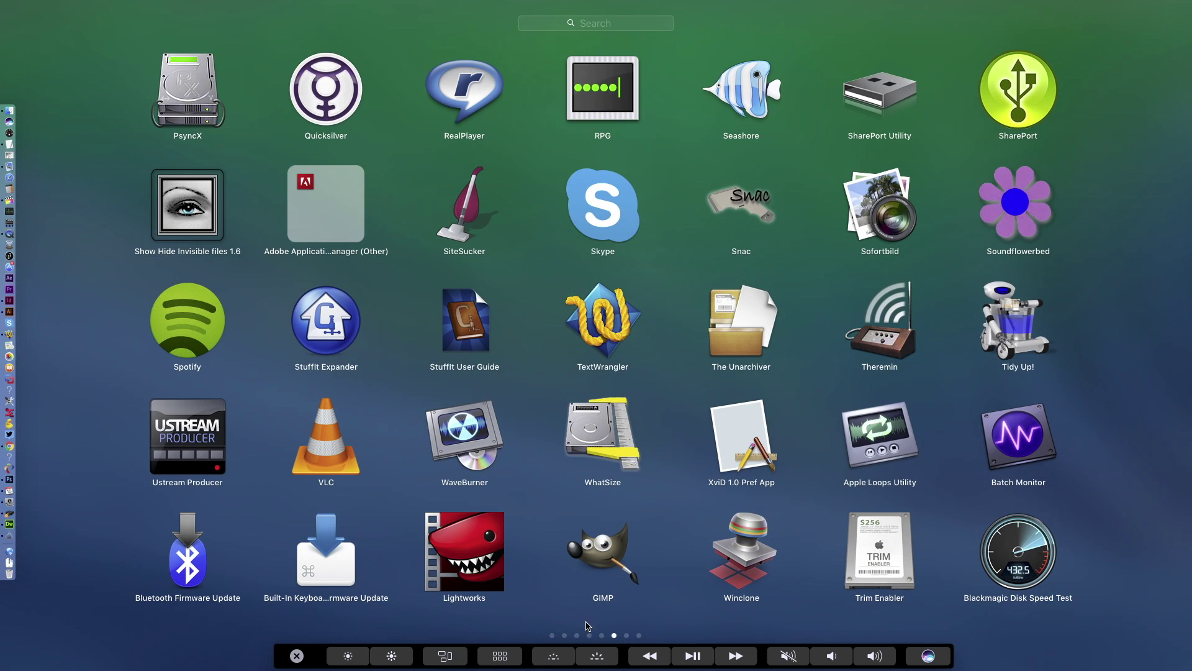
click(552, 635)
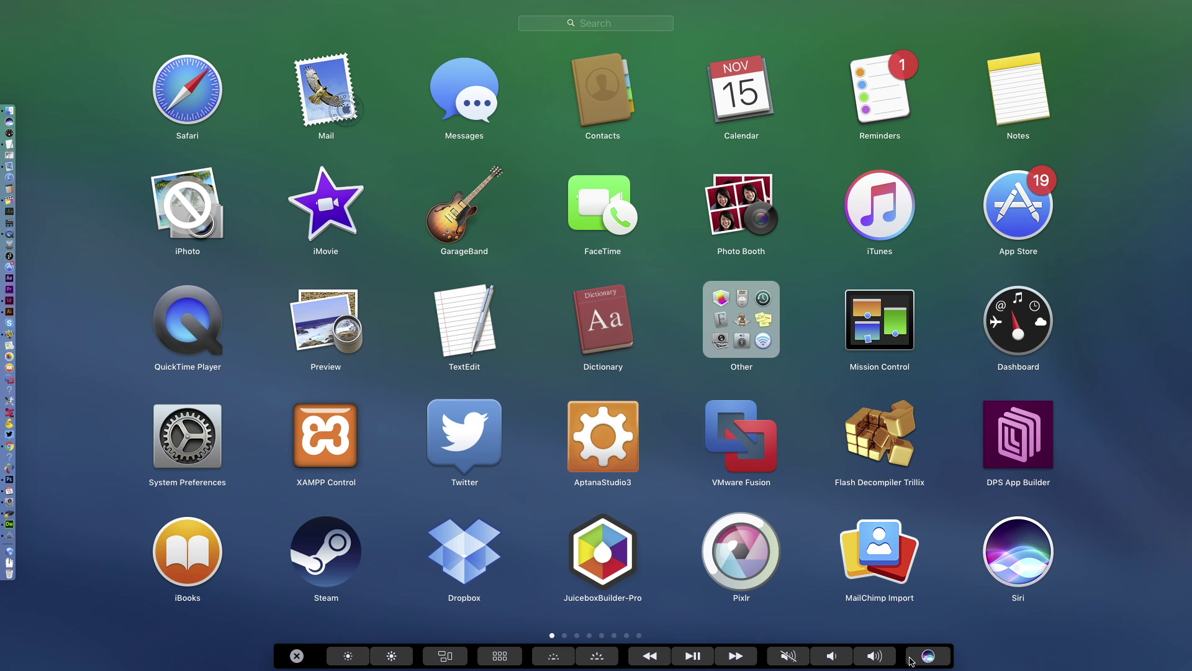
click(296, 656)
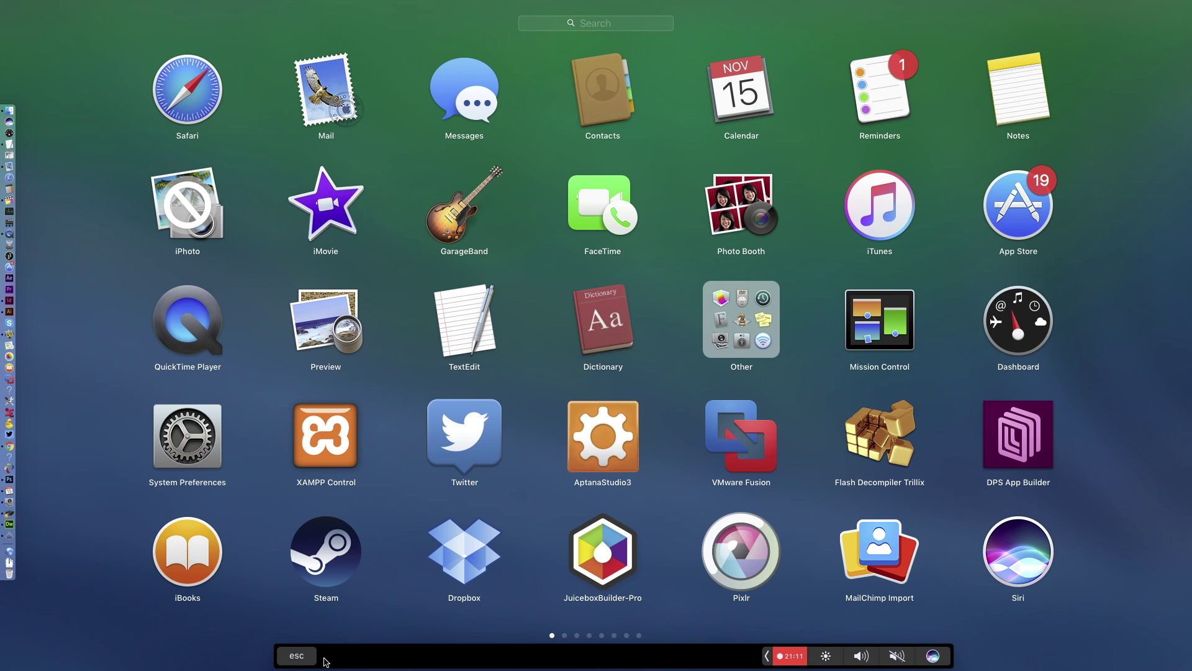